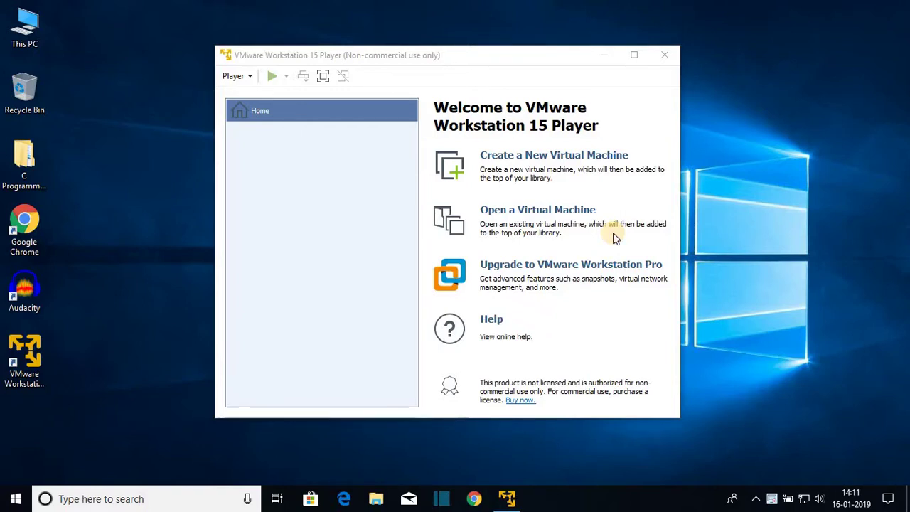
Bring the Chrome window with the YouTube channel page in front of VMware Player
{"action": "left_click", "coordinate": [610, 134]}
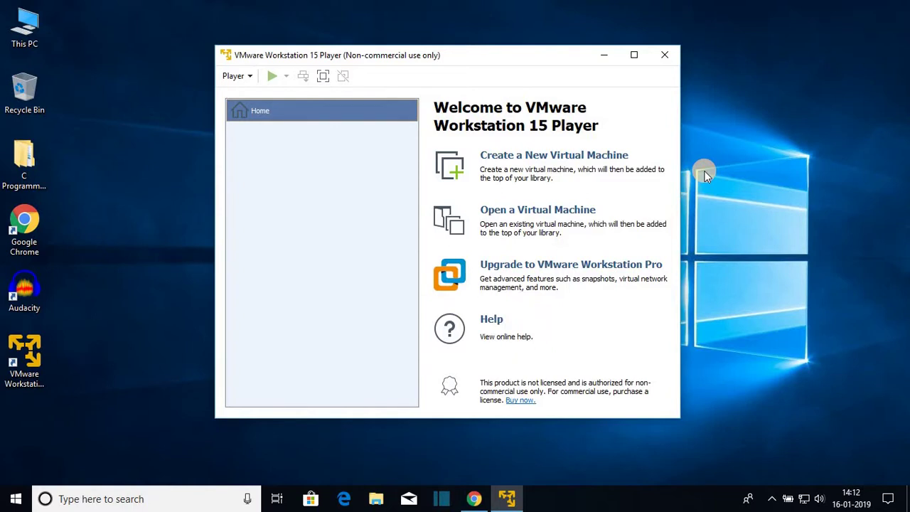
{"action": "left_click", "coordinate": [474, 501]}
{"action": "left_click", "coordinate": [473, 499]}
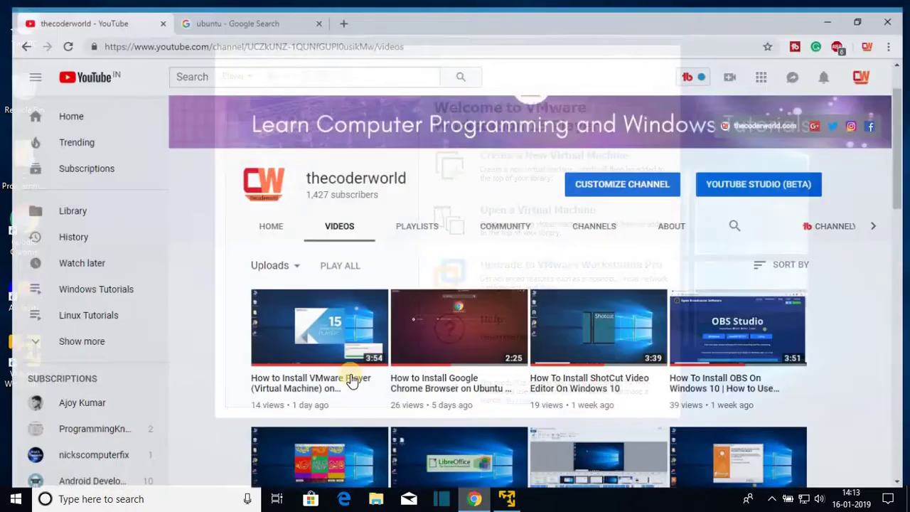
{"action": "left_click", "coordinate": [833, 10]}
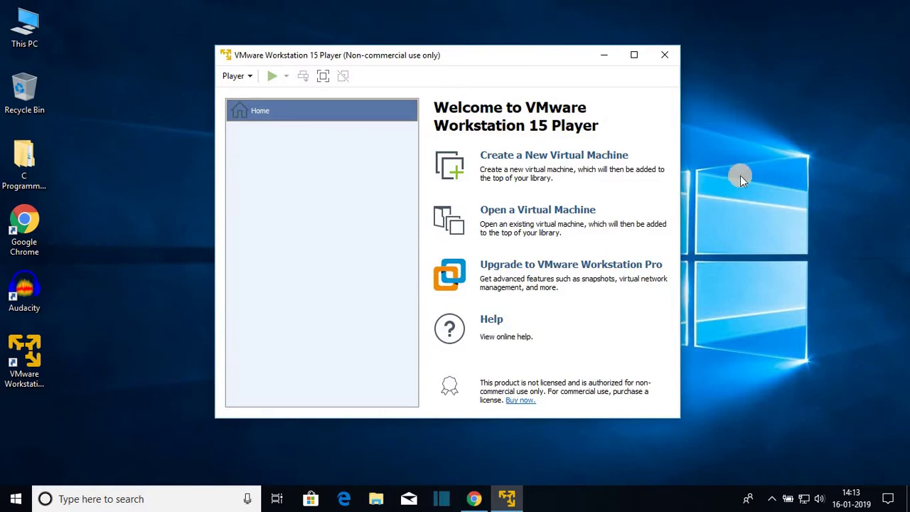
{"action": "left_click", "coordinate": [473, 499]}
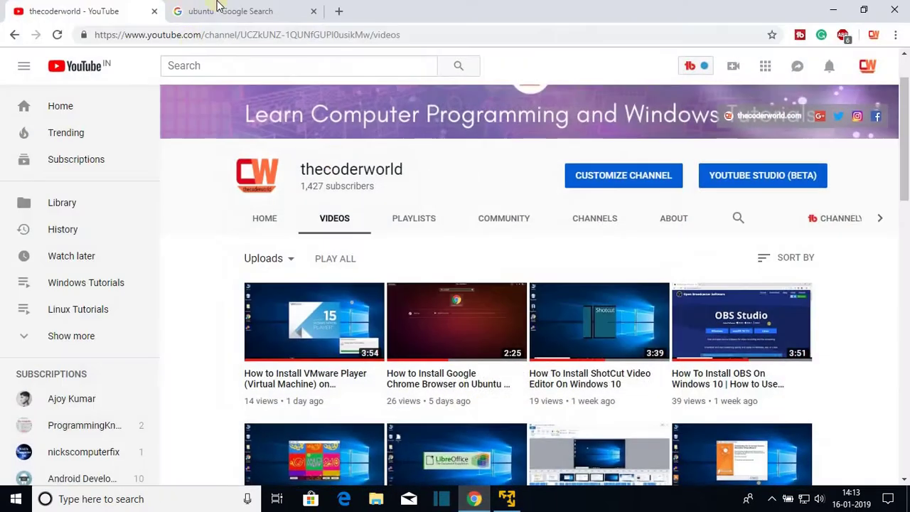
Open ubuntu.com from the ubuntu search results and go to its Download options
{"action": "left_click", "coordinate": [219, 8]}
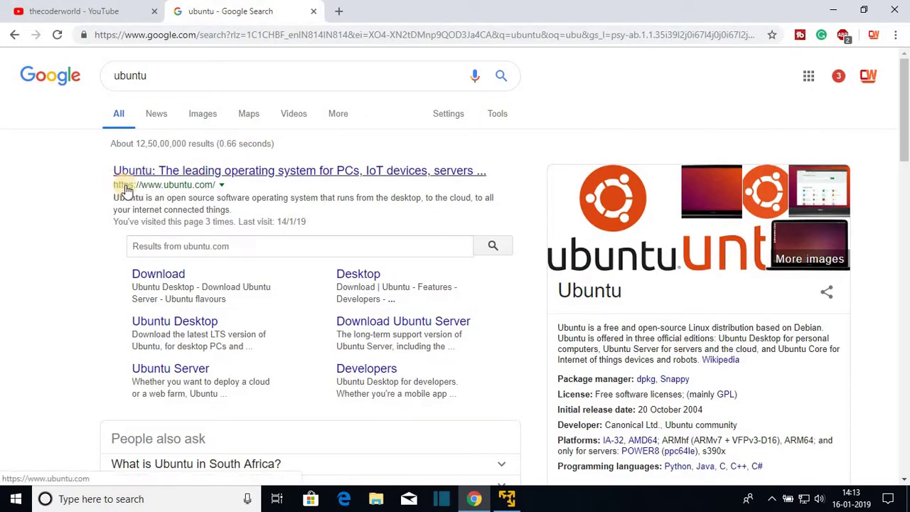
{"action": "left_click", "coordinate": [213, 174]}
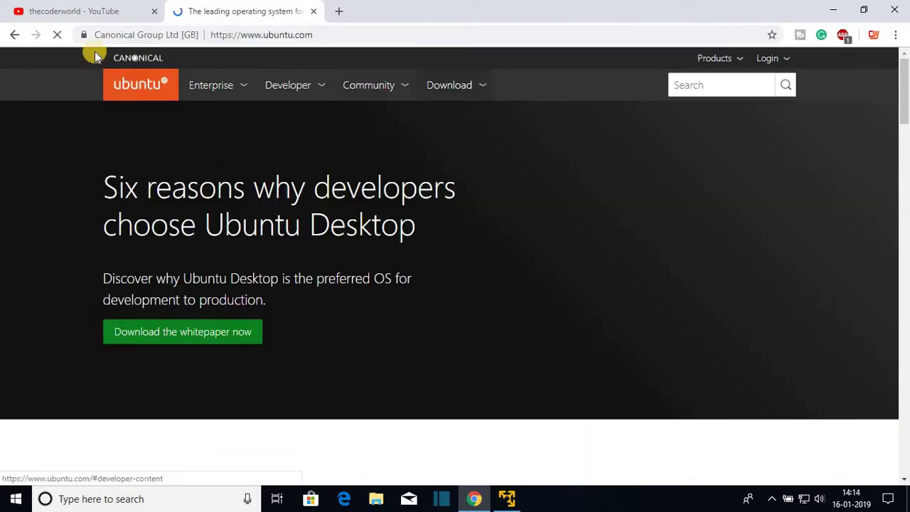
{"action": "left_click", "coordinate": [458, 90]}
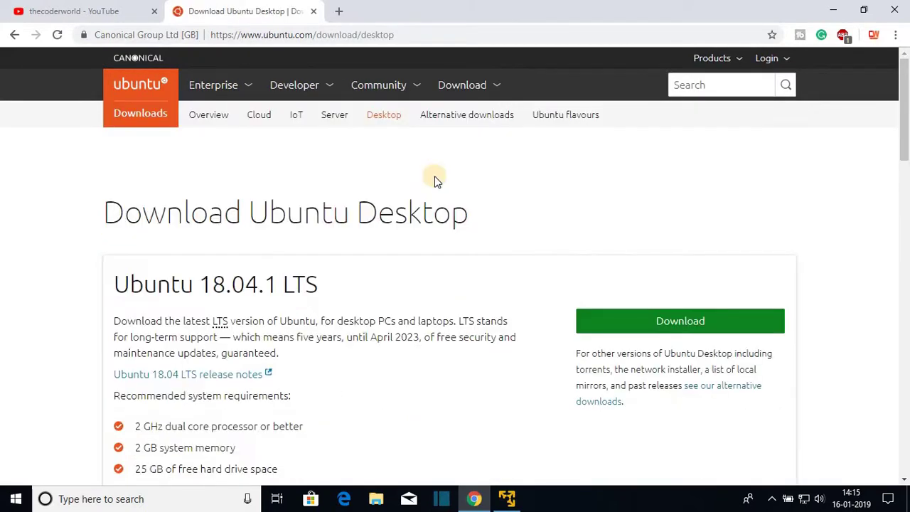
Start the 1.8 GB ubuntu-18.04.1-desktop-amd64 ISO download and open its download menu
{"action": "scroll", "coordinate": [434, 179], "scroll_direction": "down", "scroll_amount": 4}
{"action": "scroll", "coordinate": [433, 179], "scroll_direction": "down", "scroll_amount": 3}
{"action": "scroll", "coordinate": [432, 178], "scroll_direction": "up", "scroll_amount": 7}
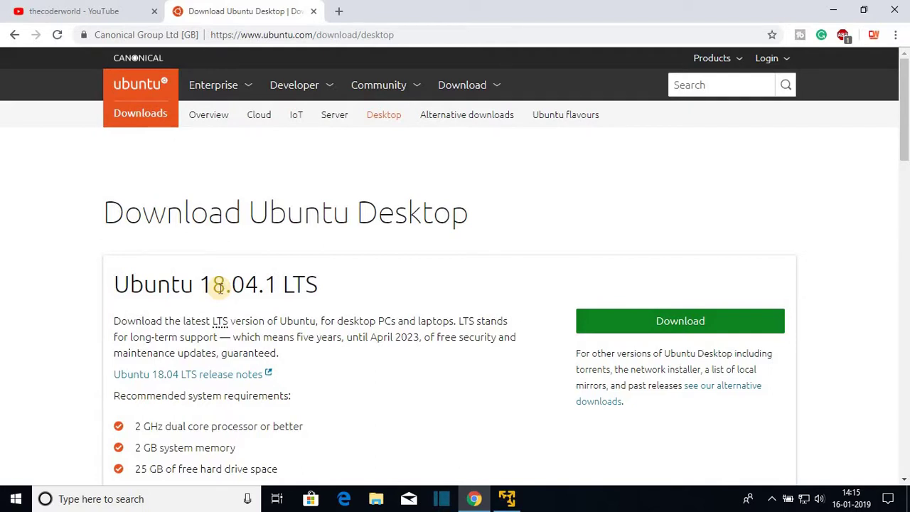
{"action": "scroll", "coordinate": [217, 285], "scroll_direction": "down", "scroll_amount": 2}
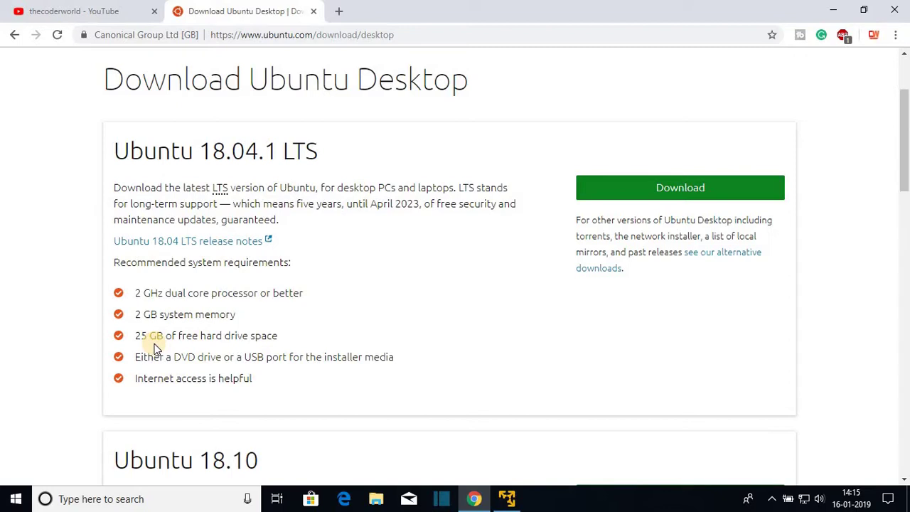
{"action": "left_click", "coordinate": [664, 188]}
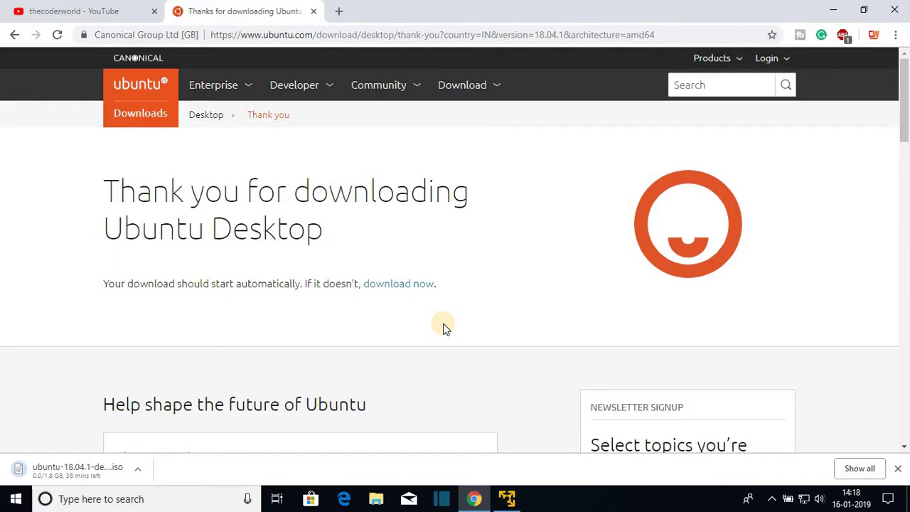
{"action": "left_click", "coordinate": [138, 469]}
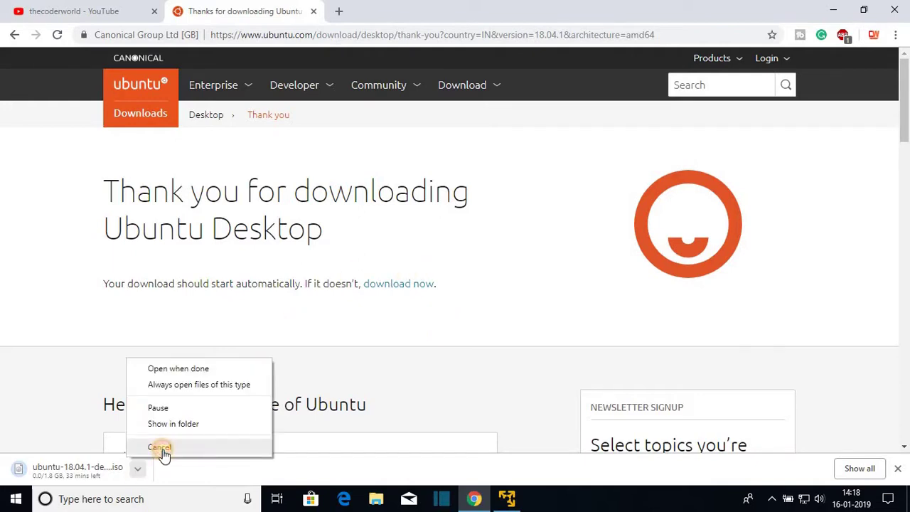
Cancel the extra download, confirm the ubuntu-18.04.1-desktop-amd64 ISO in Downloads, and close the folder
{"action": "left_click", "coordinate": [161, 447]}
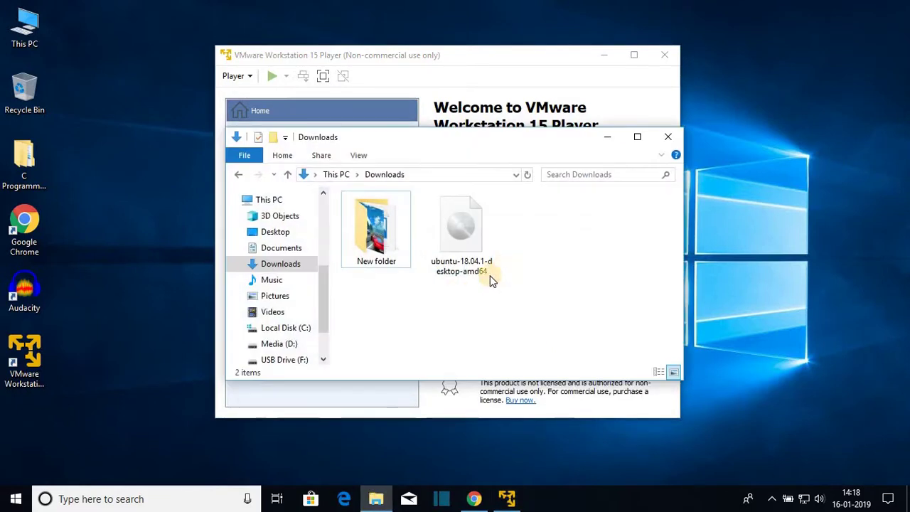
{"action": "left_click", "coordinate": [489, 268]}
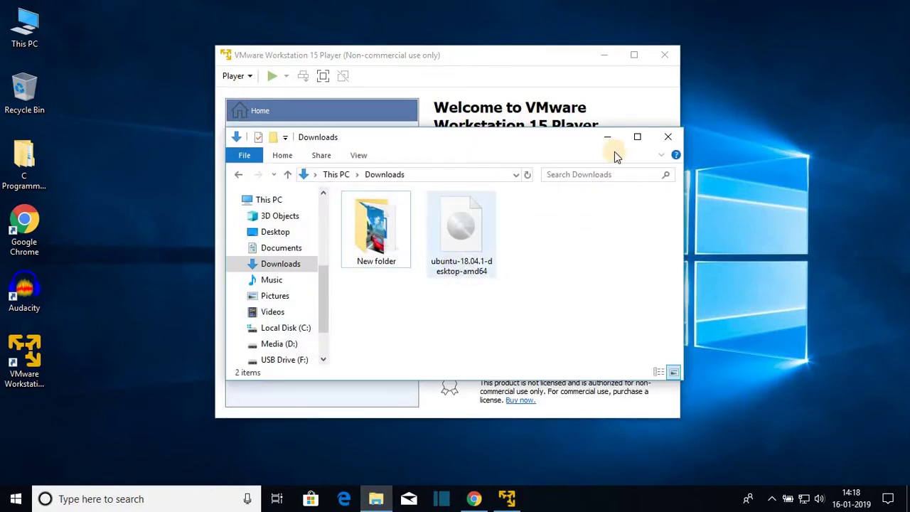
{"action": "left_click", "coordinate": [654, 140]}
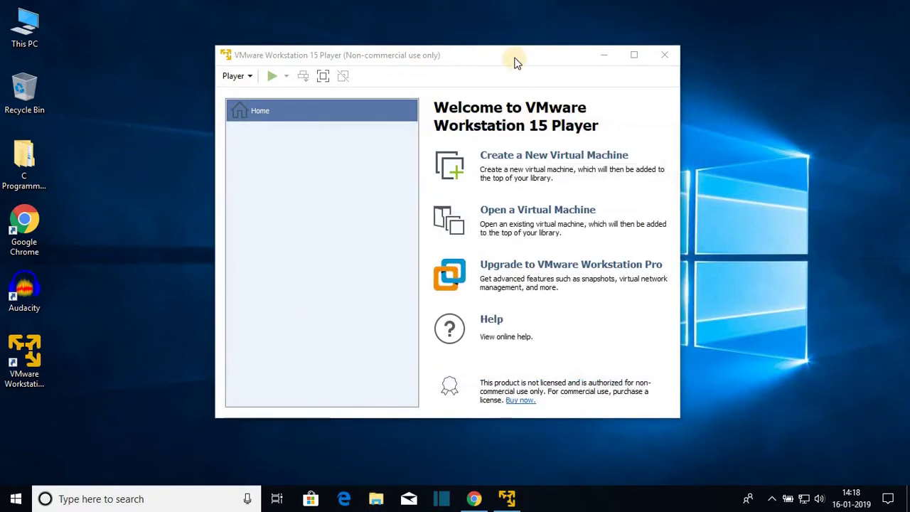
{"action": "left_click_drag", "start_coordinate": [513, 61], "coordinate": [539, 62]}
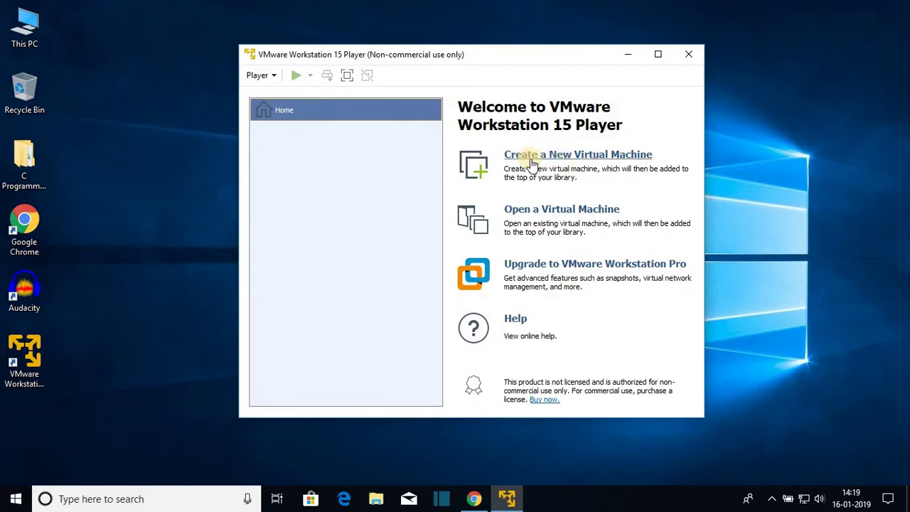
Start a new VM set to install the OS later, with Linux Ubuntu 64-bit as guest
{"action": "left_click", "coordinate": [554, 158]}
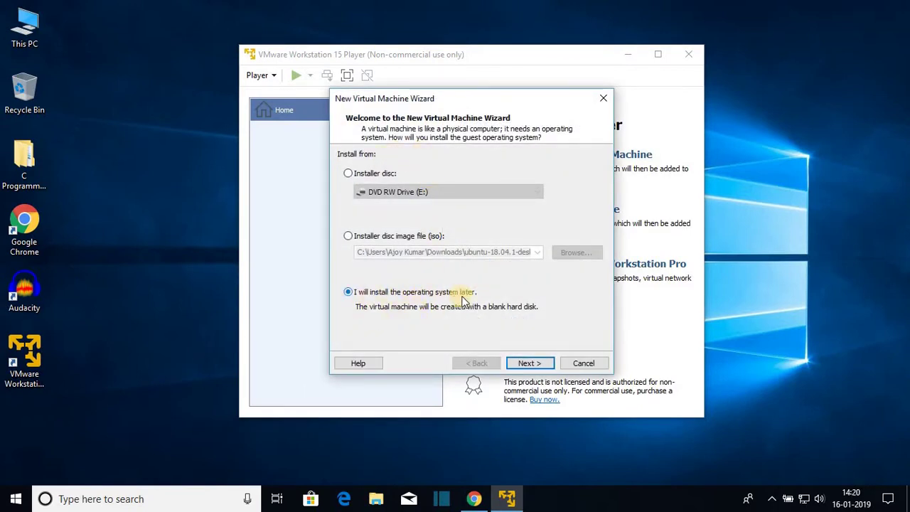
{"action": "left_click", "coordinate": [531, 363]}
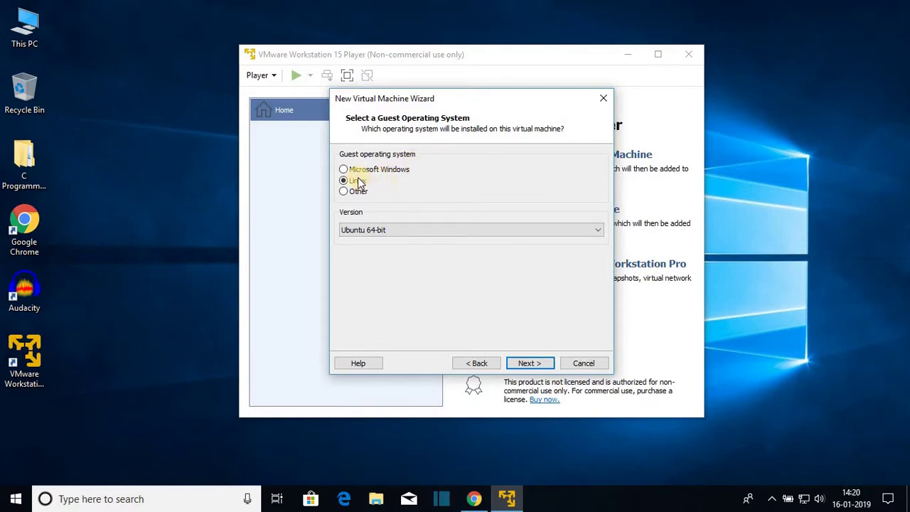
{"action": "left_click", "coordinate": [389, 232]}
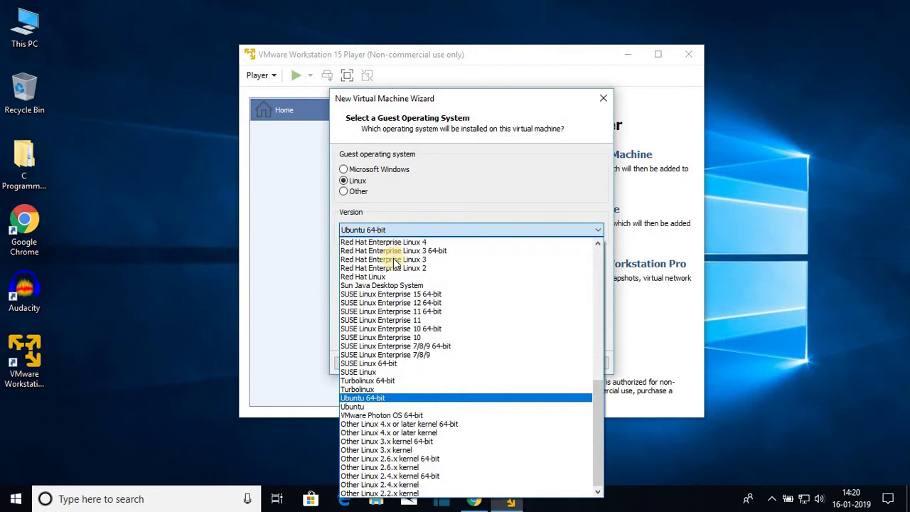
{"action": "left_click", "coordinate": [377, 399]}
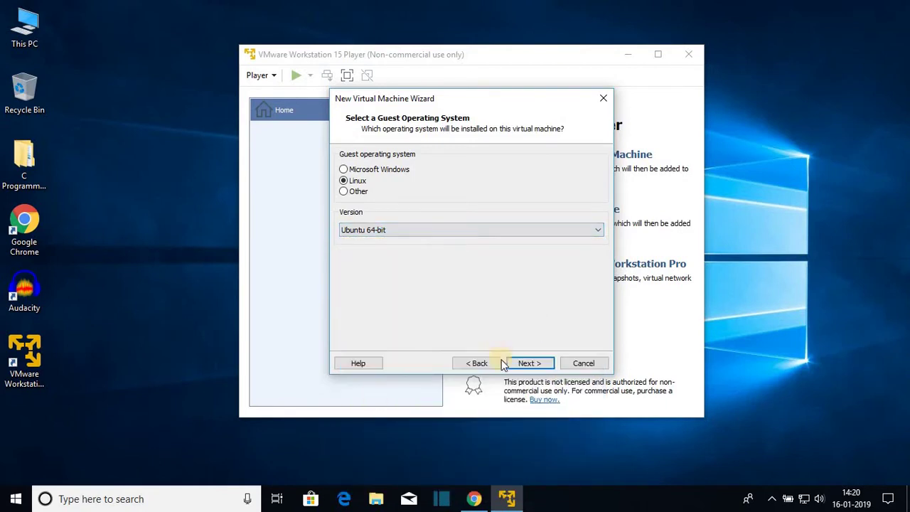
{"action": "left_click", "coordinate": [529, 363]}
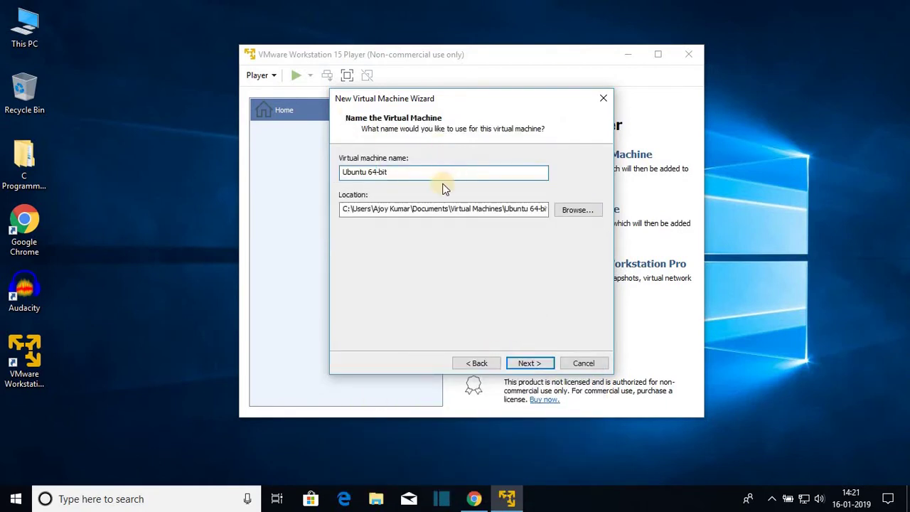
Name the new virtual machine 'thecoderworld'
{"action": "left_click_drag", "start_coordinate": [398, 163], "coordinate": [319, 163]}
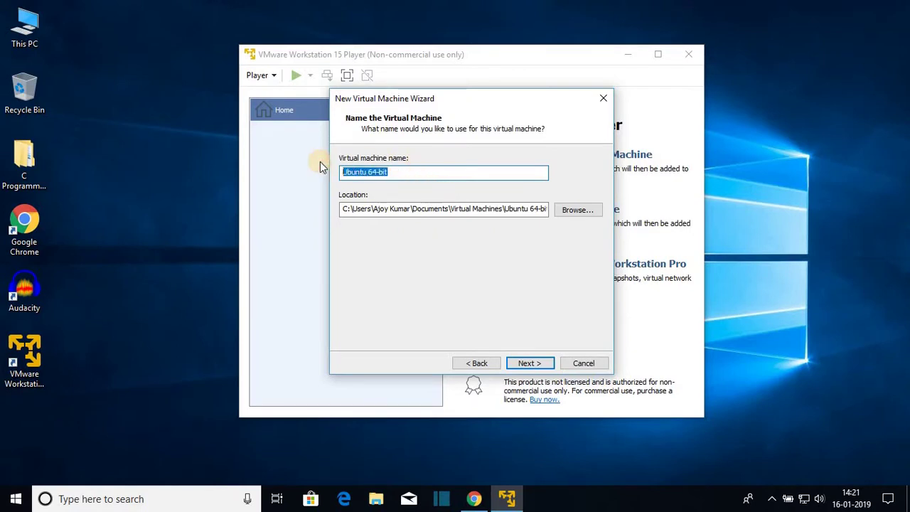
{"action": "key", "text": "BackSpace"}
{"action": "type", "text": "thecod"}
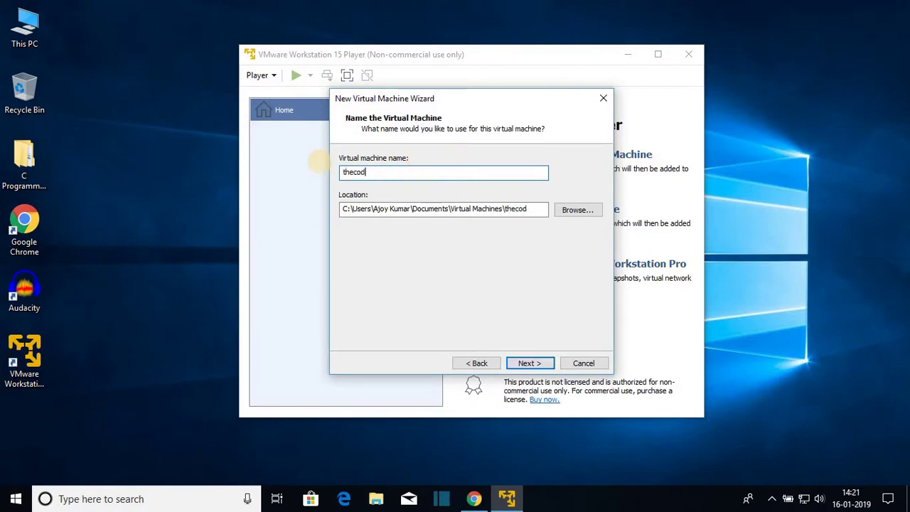
{"action": "type", "text": "erworld"}
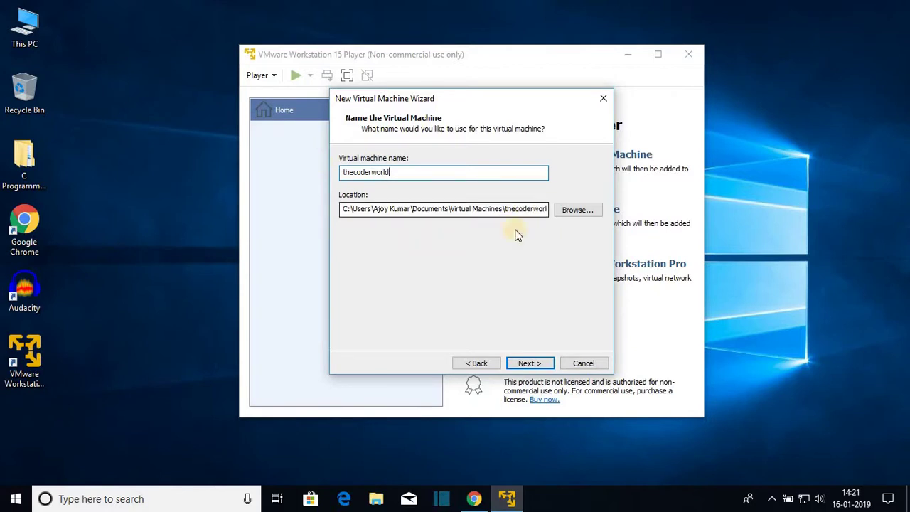
{"action": "left_click", "coordinate": [532, 364]}
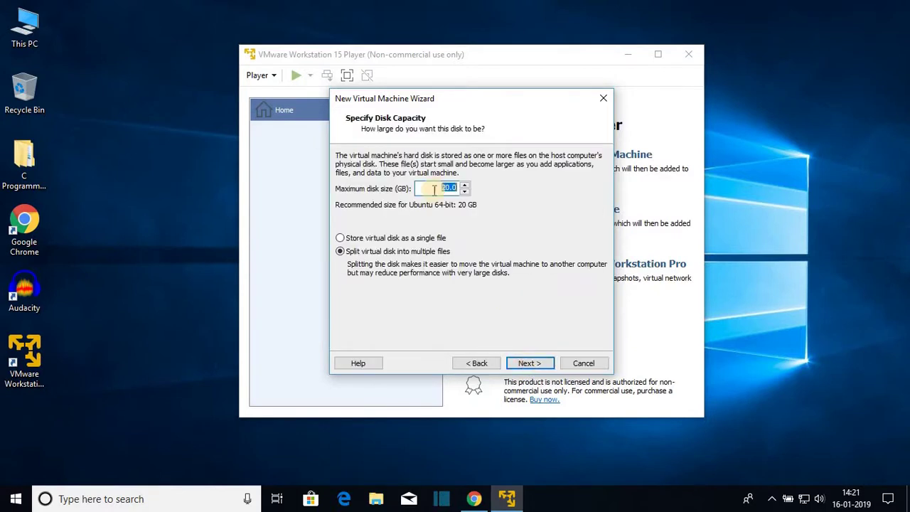
Give it a 50 GB disk split into multiple files and review the Ready to Create summary
{"action": "double_click", "coordinate": [448, 188]}
{"action": "type", "text": "50"}
{"action": "left_click", "coordinate": [450, 188]}
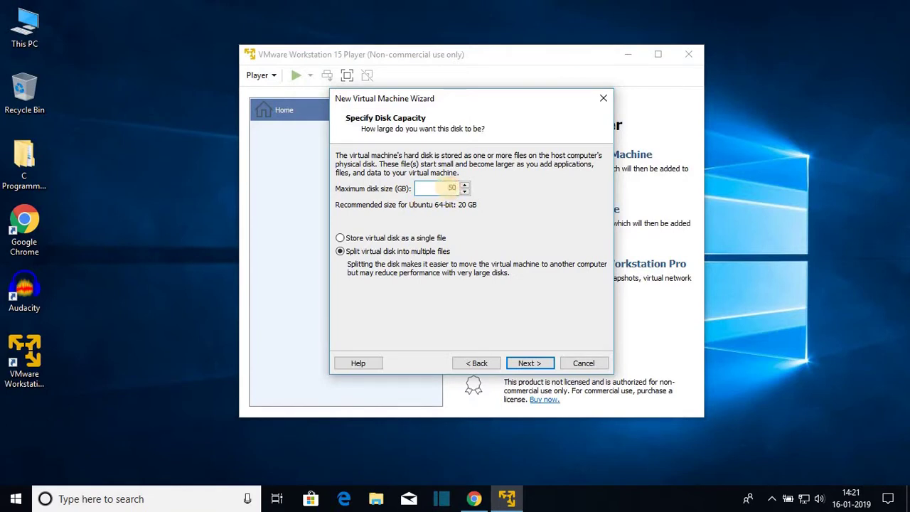
{"action": "left_click", "coordinate": [347, 253]}
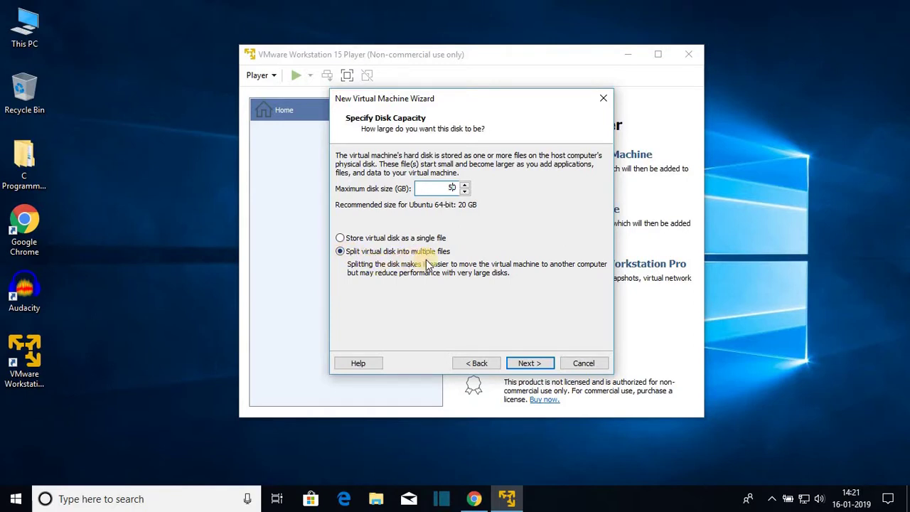
{"action": "left_click", "coordinate": [532, 366]}
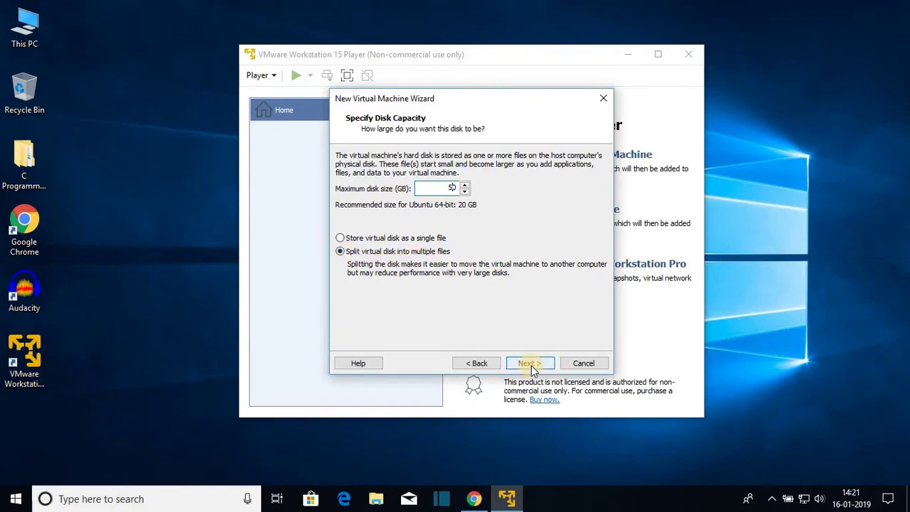
{"action": "scroll", "coordinate": [469, 186], "scroll_direction": "down", "scroll_amount": 1}
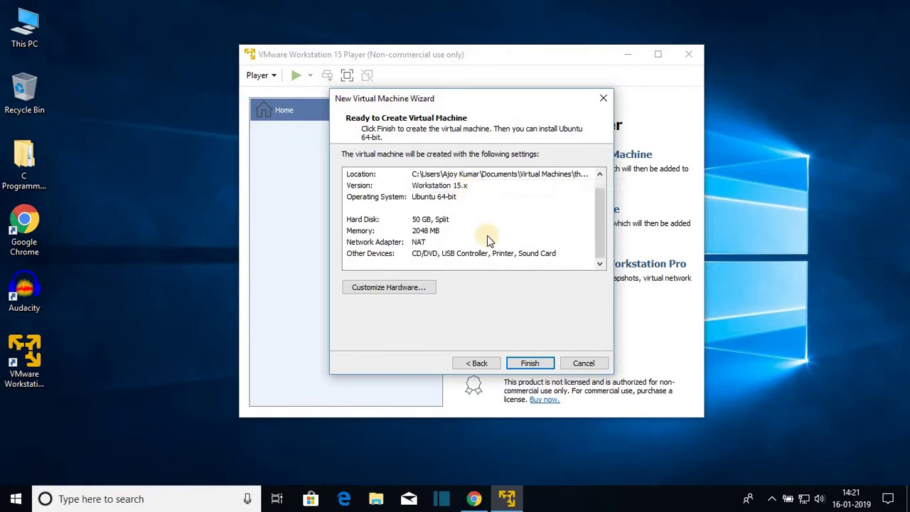
{"action": "scroll", "coordinate": [487, 235], "scroll_direction": "up", "scroll_amount": 1}
Finish creating thecoderworld and point its CD/DVD (SATA) drive at the ubuntu-18.04.1-desktop-amd64 ISO
{"action": "left_click", "coordinate": [532, 368]}
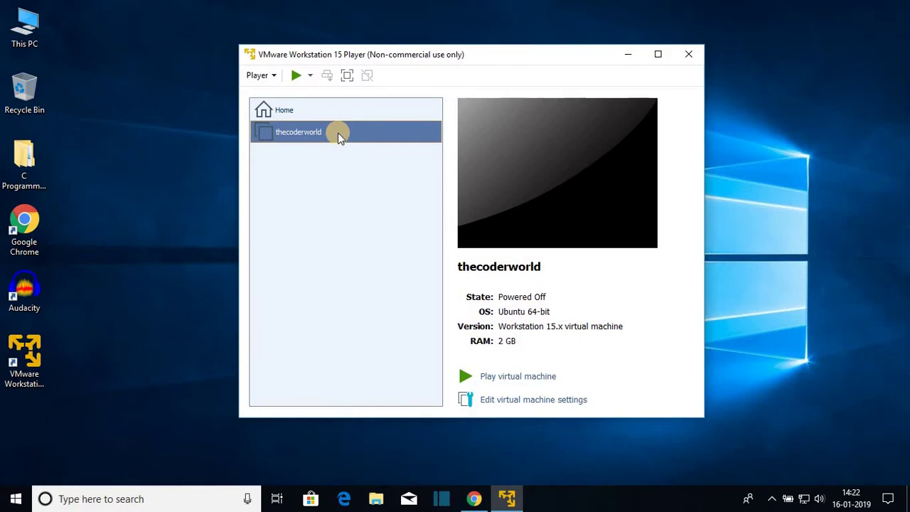
{"action": "key", "text": "Tab"}
{"action": "left_click", "coordinate": [502, 404]}
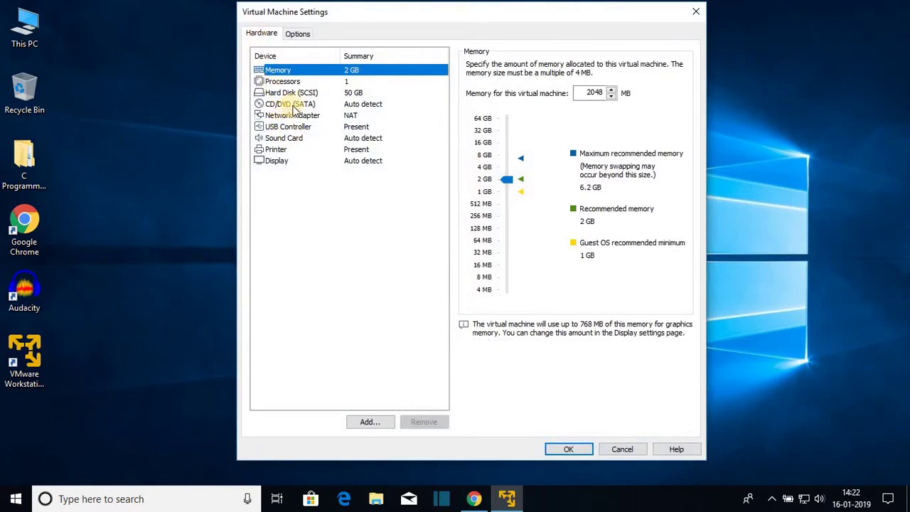
{"action": "left_click", "coordinate": [296, 105]}
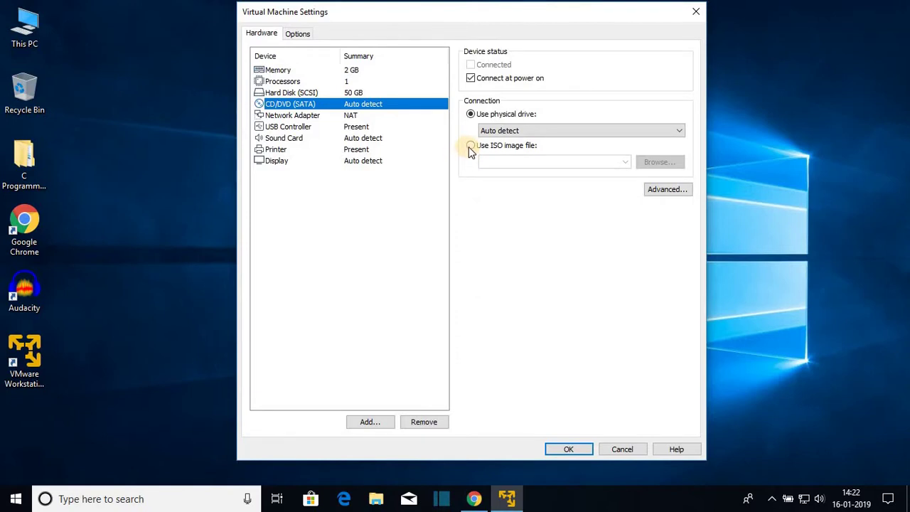
{"action": "left_click", "coordinate": [471, 147]}
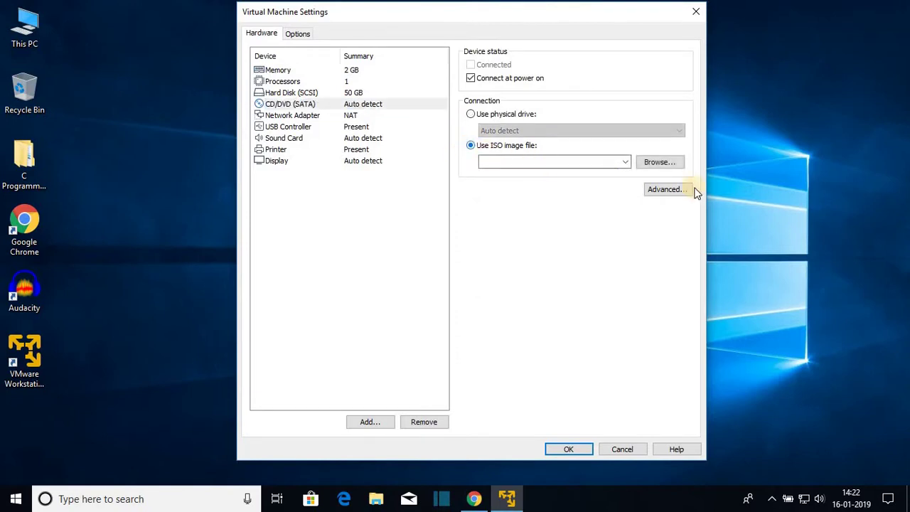
{"action": "left_click", "coordinate": [665, 162]}
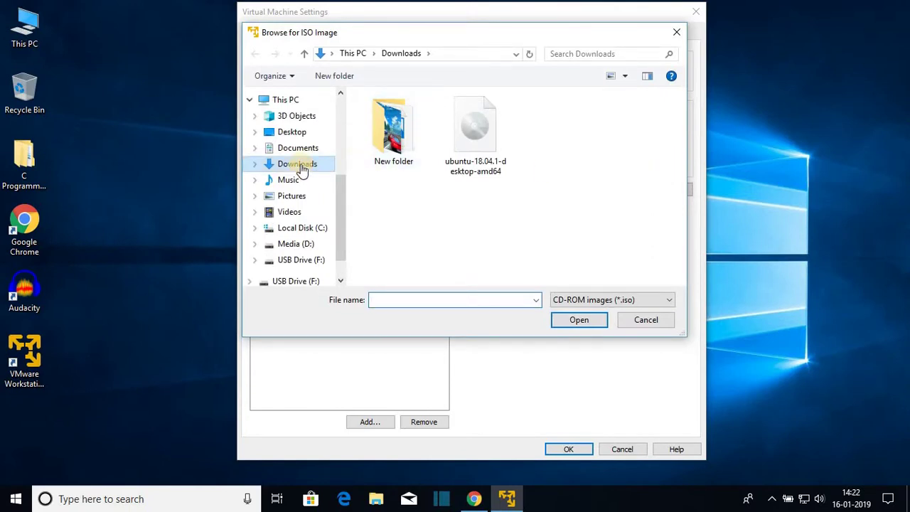
{"action": "left_click", "coordinate": [462, 156]}
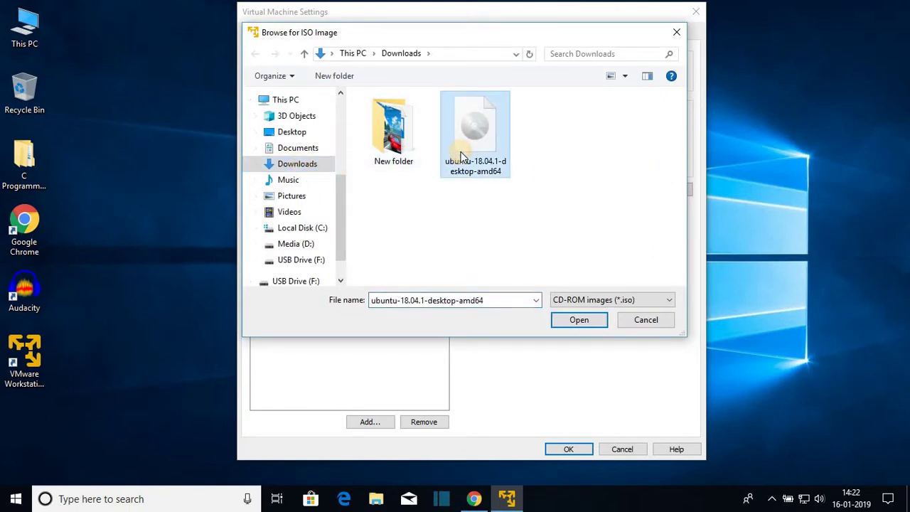
{"action": "left_click", "coordinate": [600, 321]}
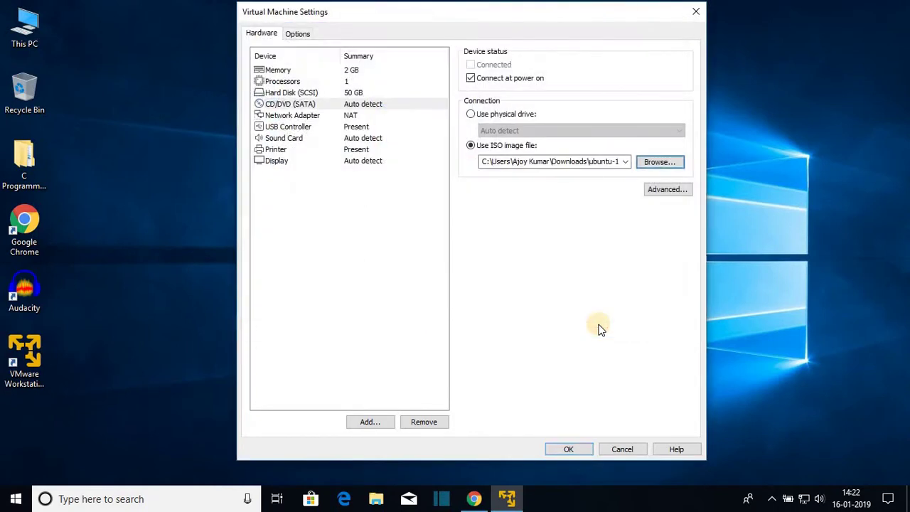
{"action": "left_click", "coordinate": [574, 449]}
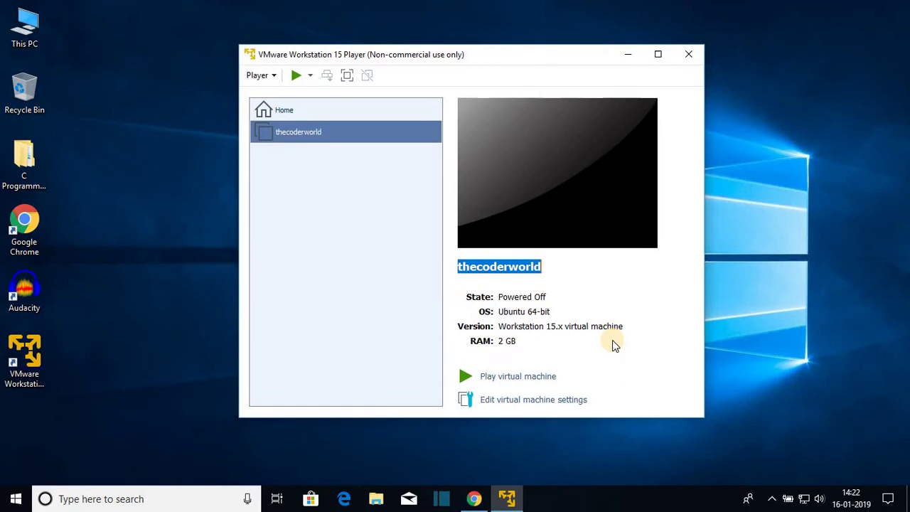
Power on thecoderworld so it boots into the Ubuntu installer's Welcome screen
{"action": "left_click", "coordinate": [503, 383]}
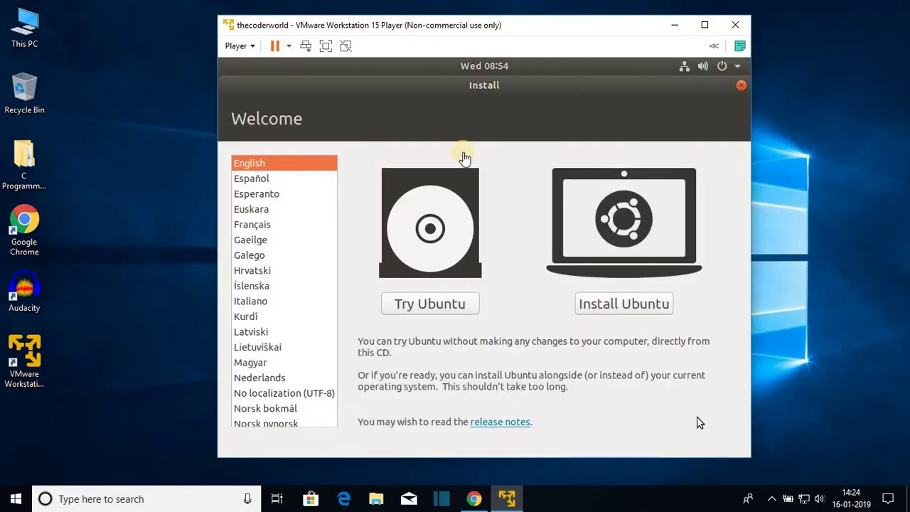
Install Ubuntu in English with the English (US) keyboard, including third-party software
{"action": "left_click", "coordinate": [297, 163]}
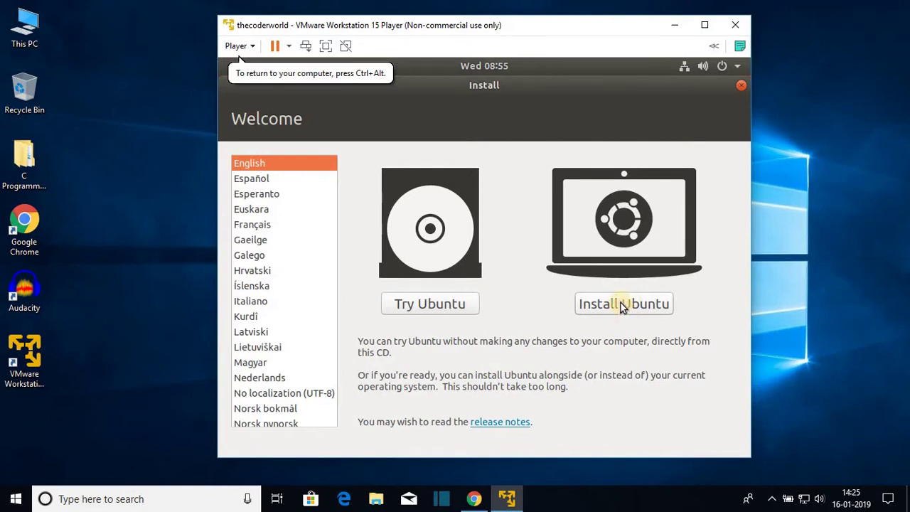
{"action": "left_click", "coordinate": [621, 304]}
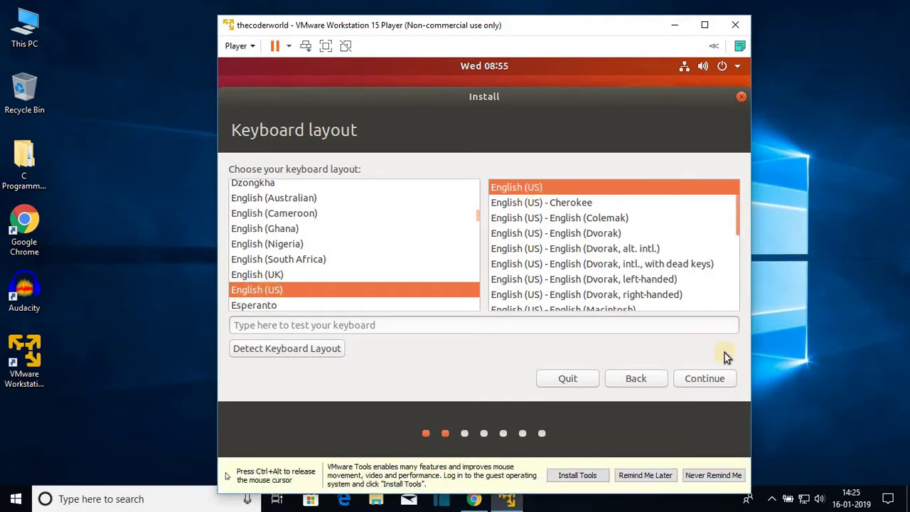
{"action": "left_click", "coordinate": [718, 379]}
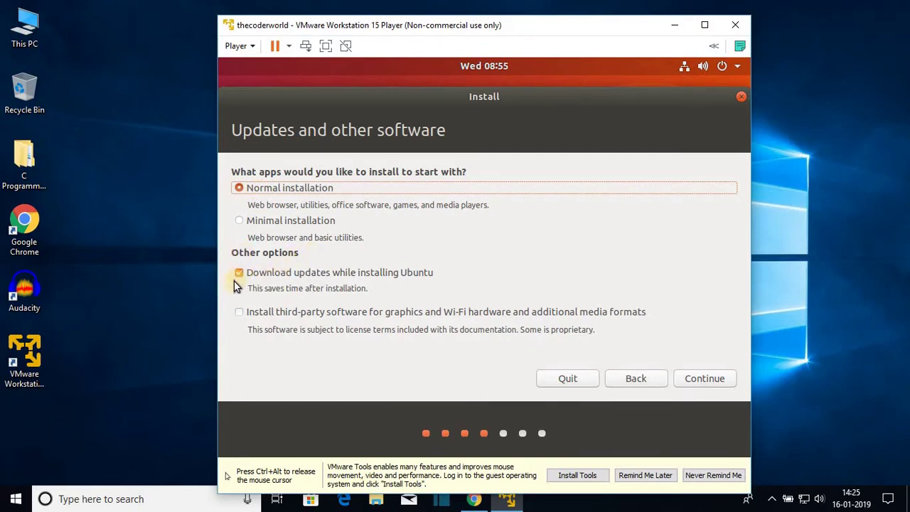
{"action": "left_click", "coordinate": [239, 313]}
{"action": "left_click", "coordinate": [239, 312]}
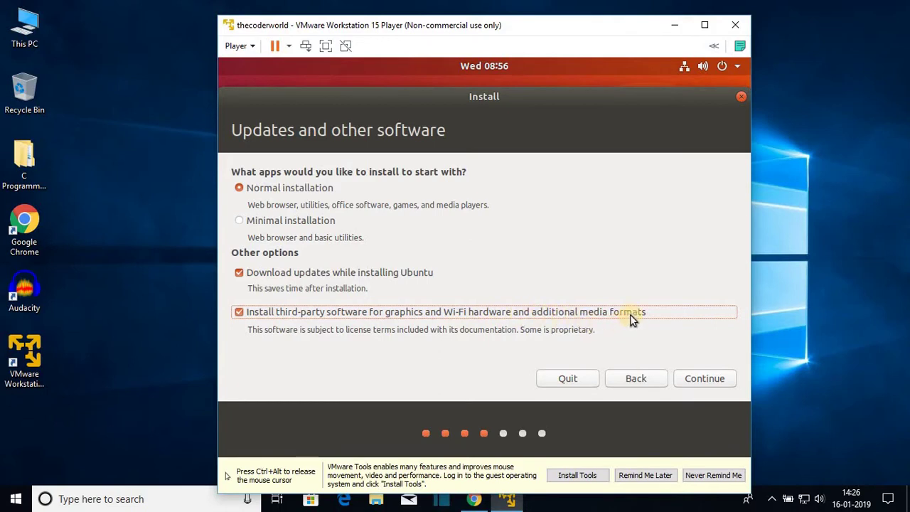
{"action": "left_click", "coordinate": [715, 377]}
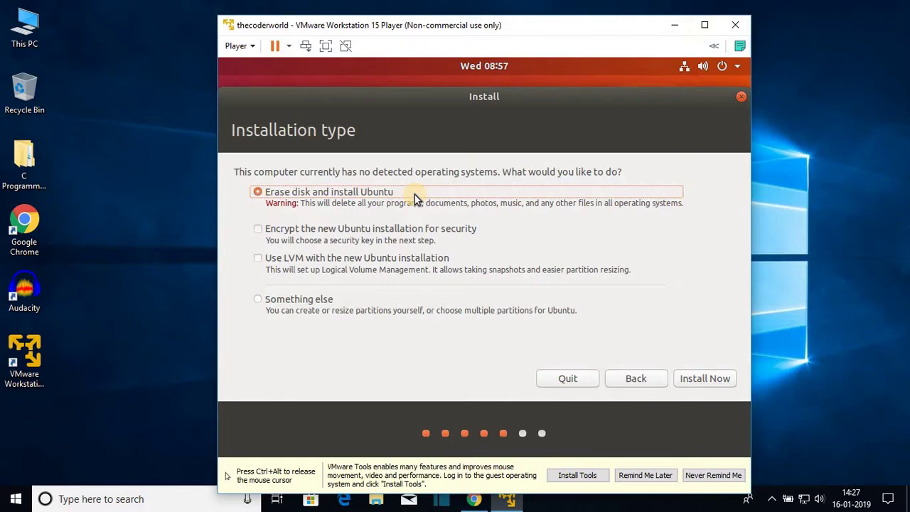
Install with 'Erase disk and install Ubuntu' and accept writing the partition changes to disk
{"action": "left_click", "coordinate": [701, 371]}
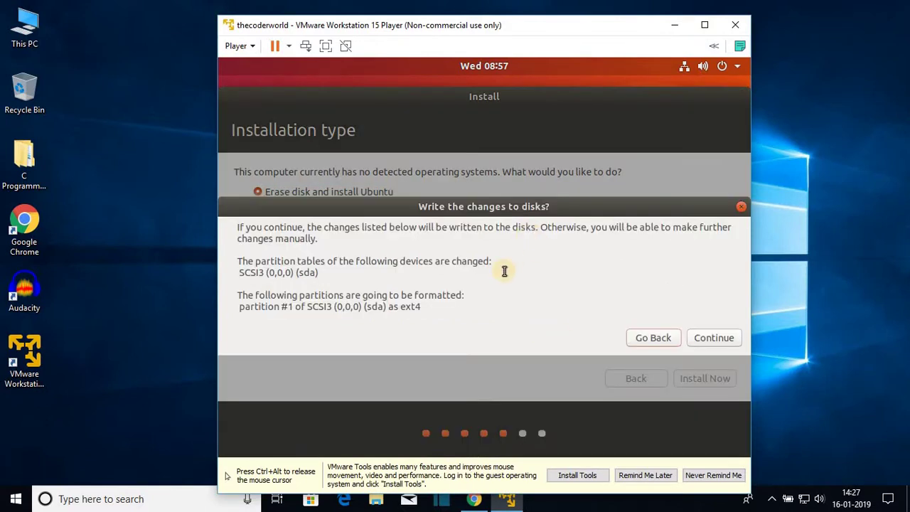
{"action": "left_click", "coordinate": [713, 338]}
Set the location to England, then enter the user's name and a confirmed account password
{"action": "type", "text": "england"}
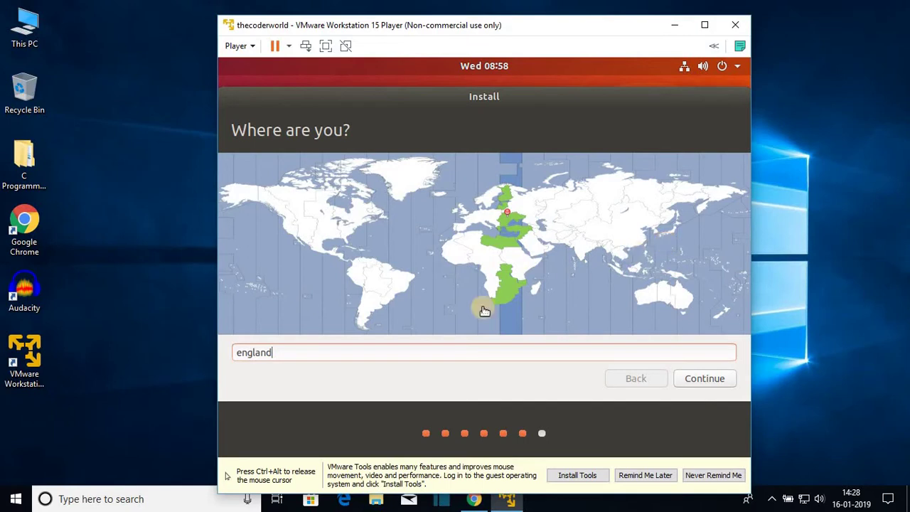
{"action": "left_click", "coordinate": [705, 379]}
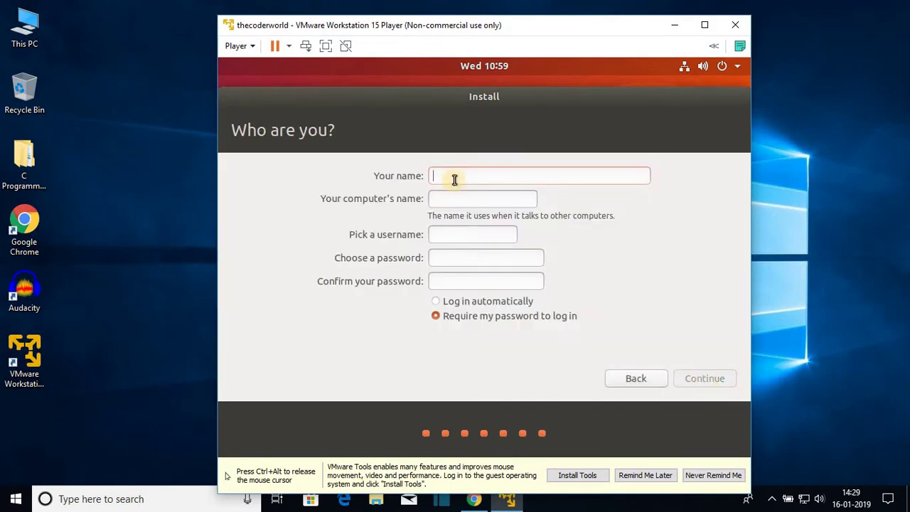
{"action": "type", "text": "th"}
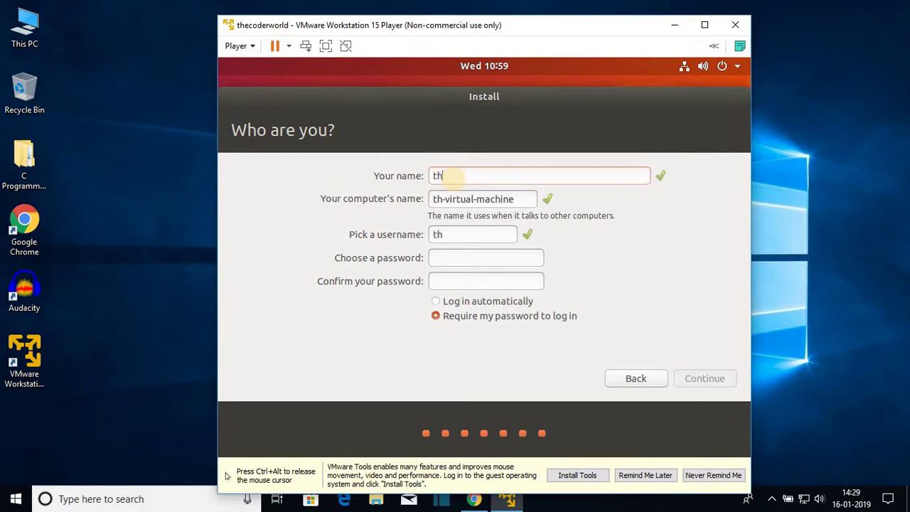
{"action": "type", "text": "ecoderworld"}
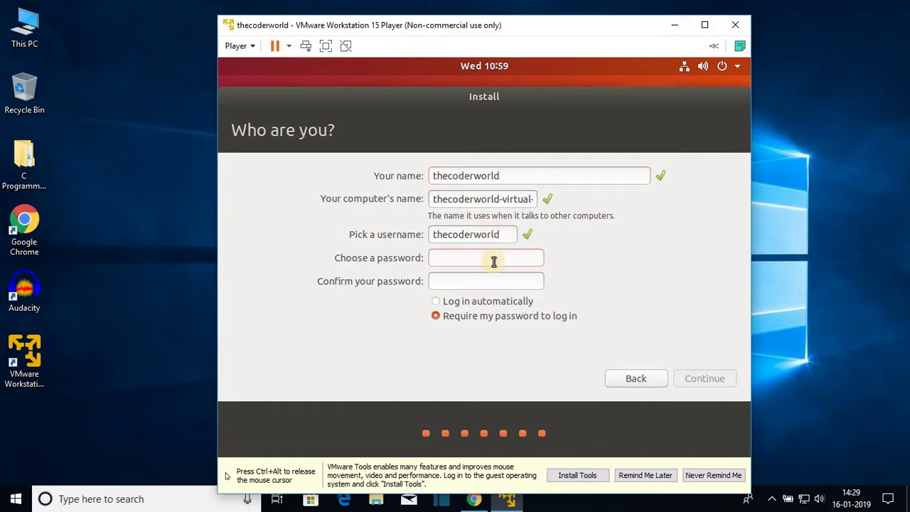
{"action": "left_click", "coordinate": [493, 261]}
{"action": "type", "text": "123"}
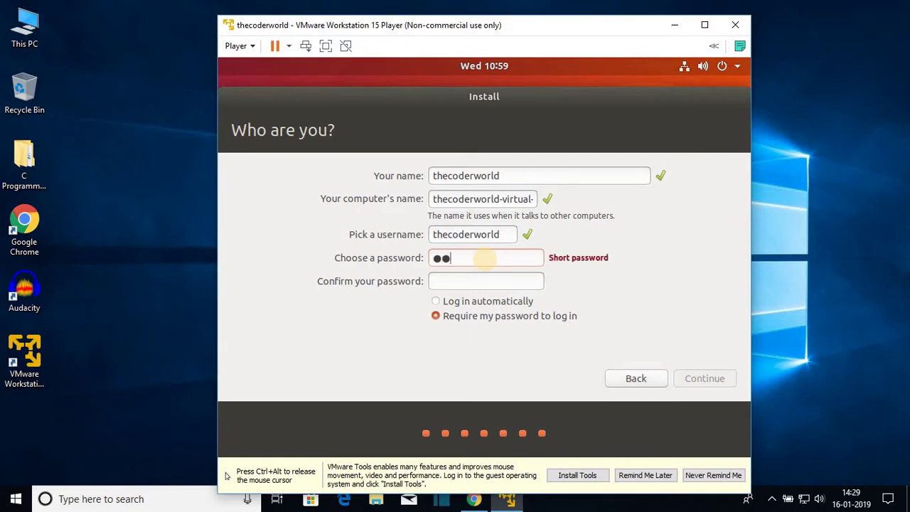
{"action": "type", "text": "45678"}
{"action": "left_click", "coordinate": [471, 281]}
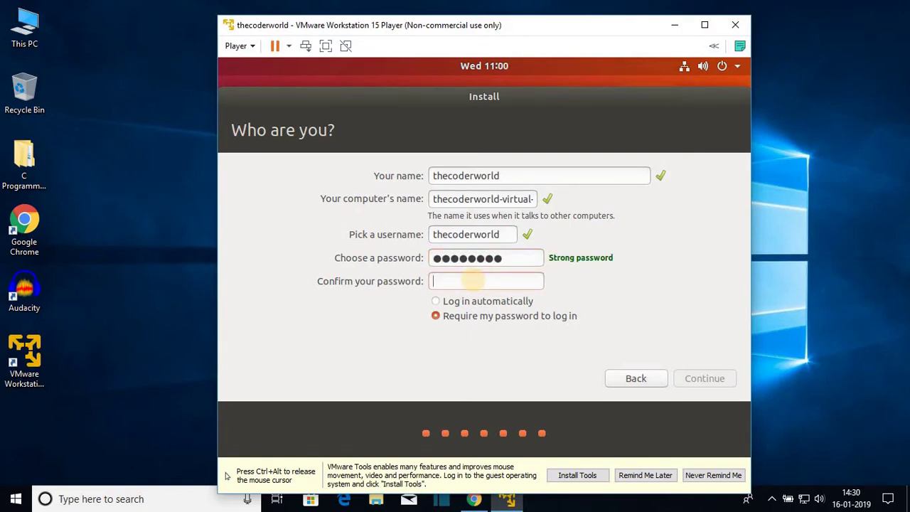
{"action": "type", "text": "12345678"}
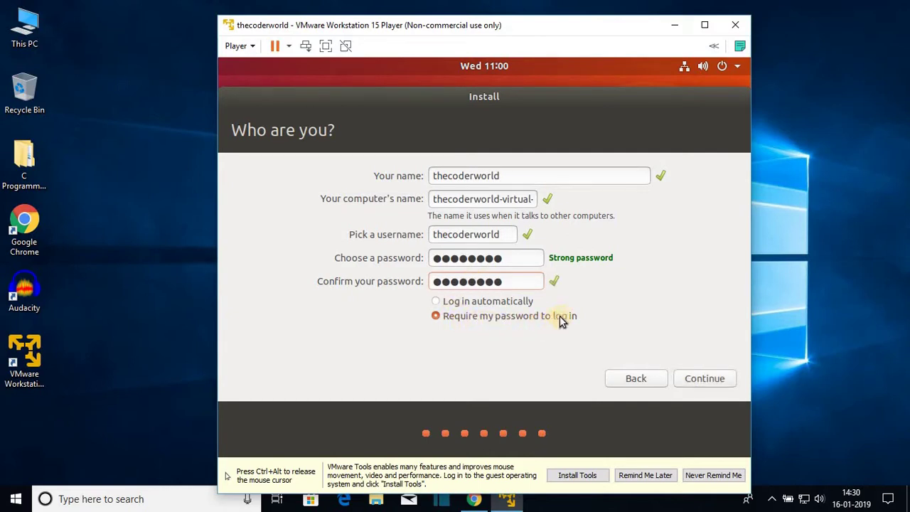
{"action": "left_click", "coordinate": [712, 383]}
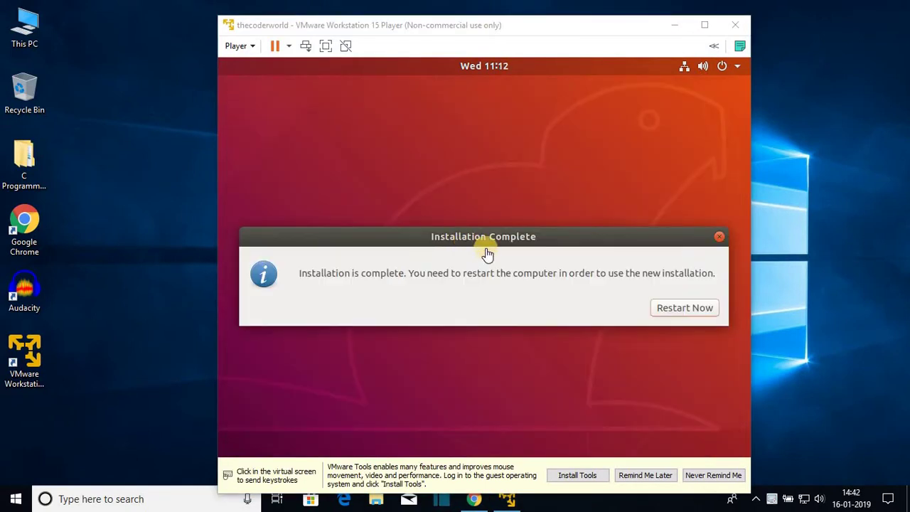
Restart the newly installed Ubuntu guest, continuing past the remove-installation-medium prompt
{"action": "left_click", "coordinate": [671, 310]}
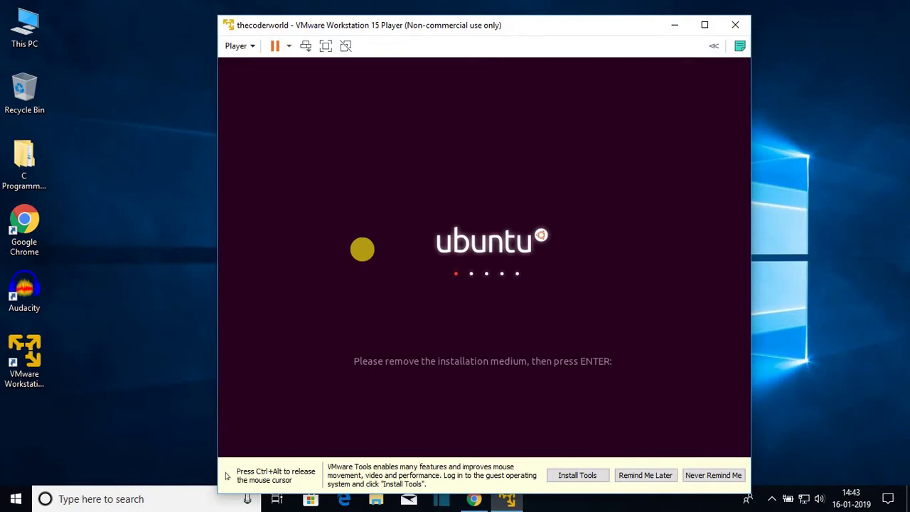
{"action": "key", "text": "Return"}
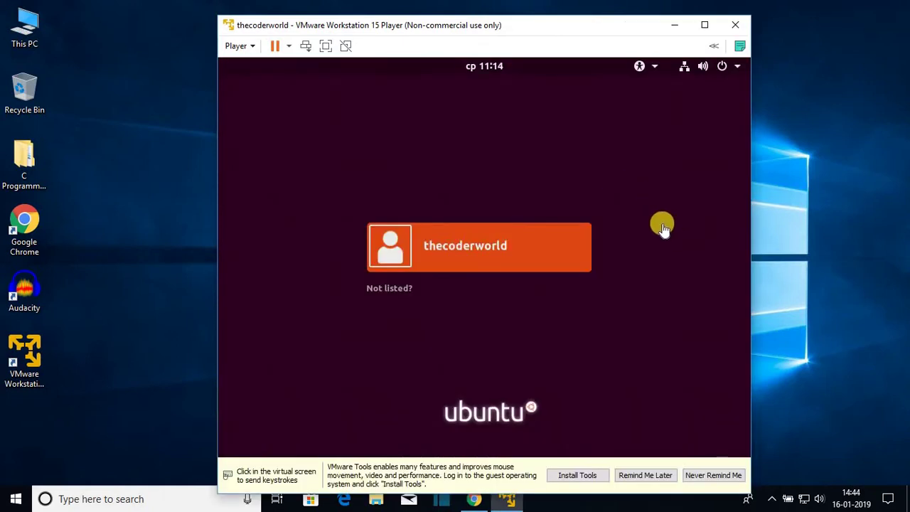
Sign in to the new Ubuntu user account with its password
{"action": "left_click", "coordinate": [504, 250]}
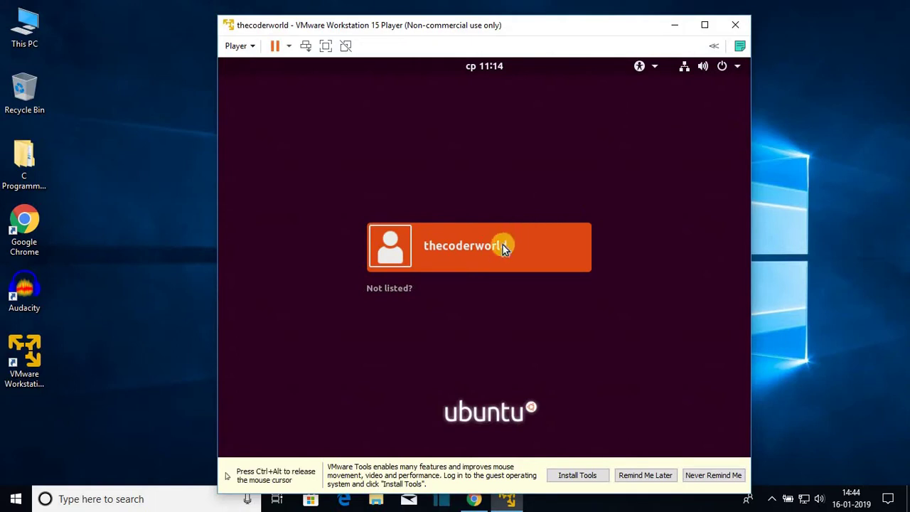
{"action": "left_click", "coordinate": [482, 262]}
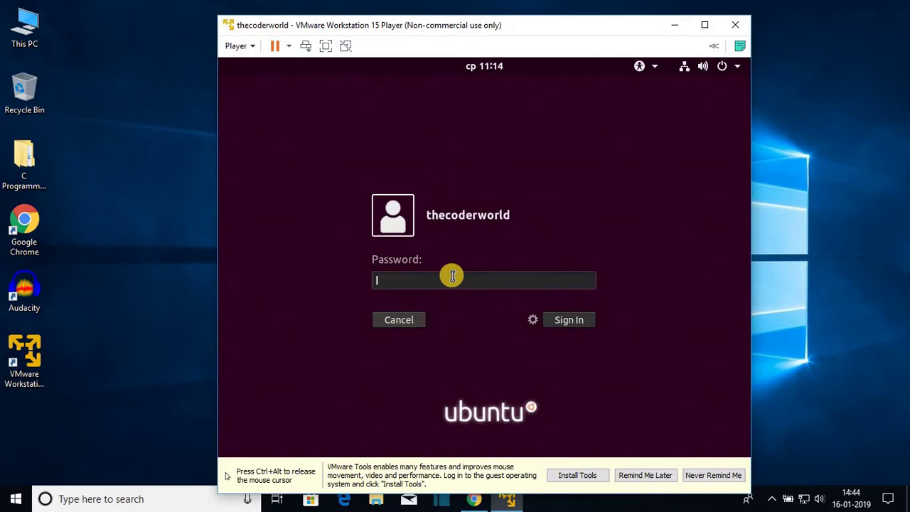
{"action": "type", "text": "******"}
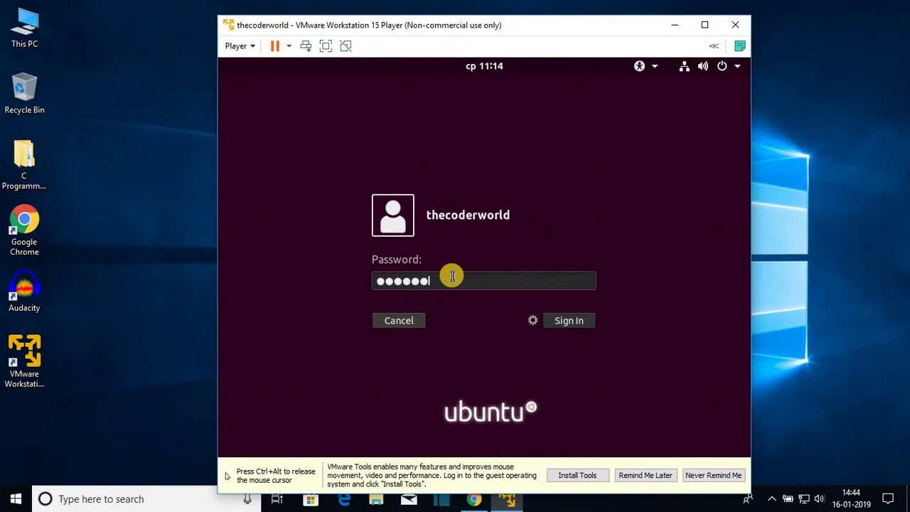
{"action": "type", "text": "**"}
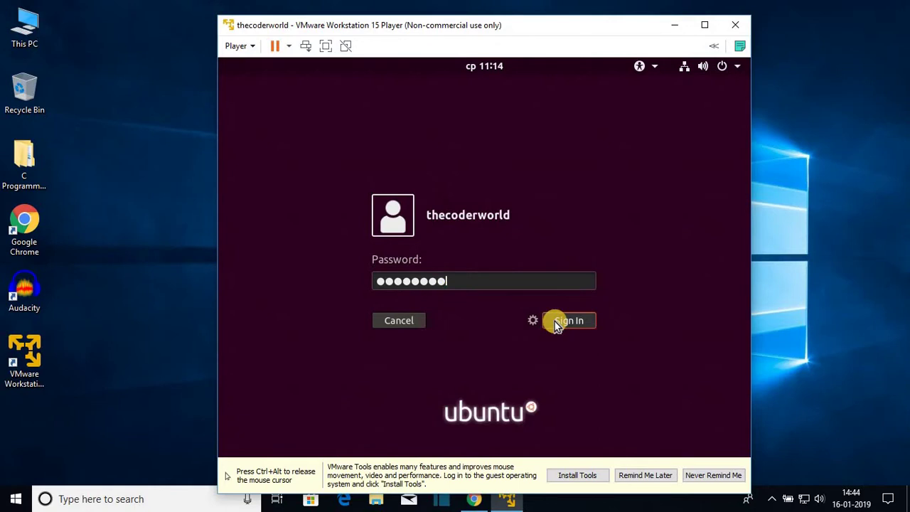
{"action": "left_click", "coordinate": [554, 321]}
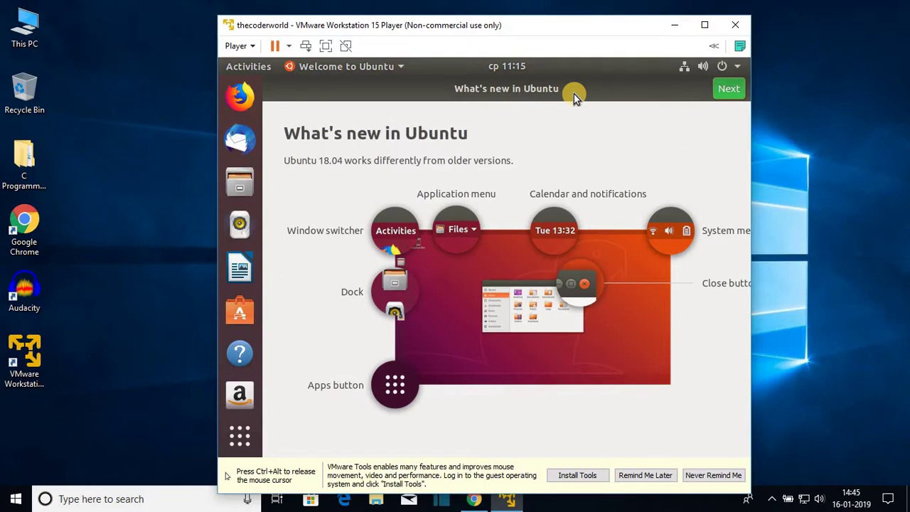
Maximize the VMware Player window and open Ubuntu's Show Applications overview
{"action": "key", "text": "ctrl+alt"}
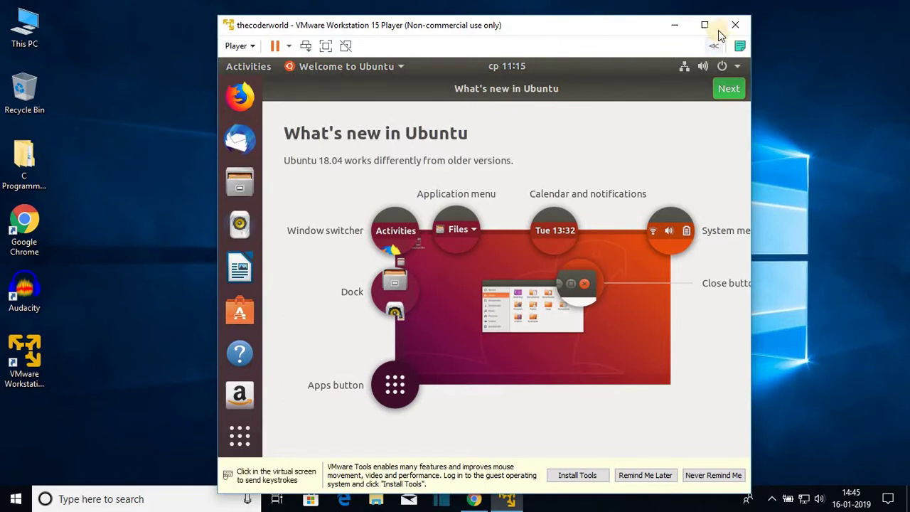
{"action": "left_click", "coordinate": [709, 25]}
{"action": "left_click", "coordinate": [504, 305]}
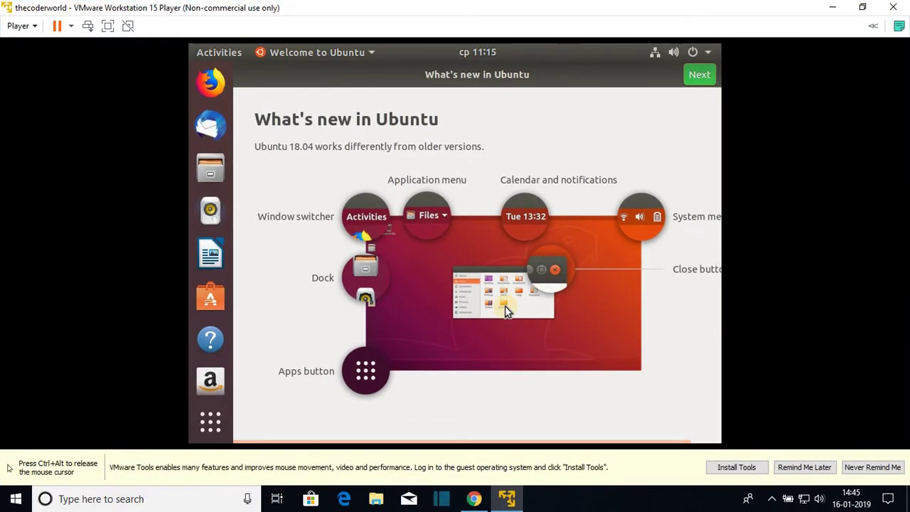
{"action": "key", "text": "ctrl+alt"}
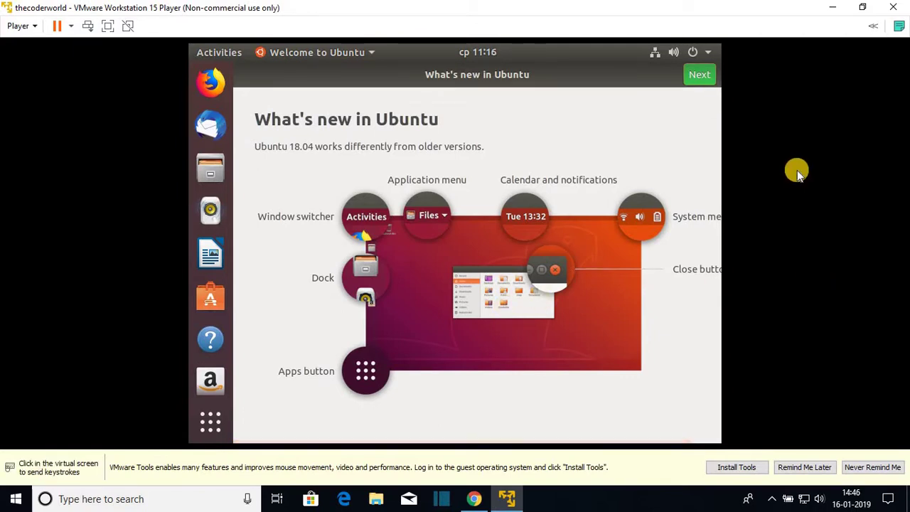
{"action": "left_click", "coordinate": [191, 426]}
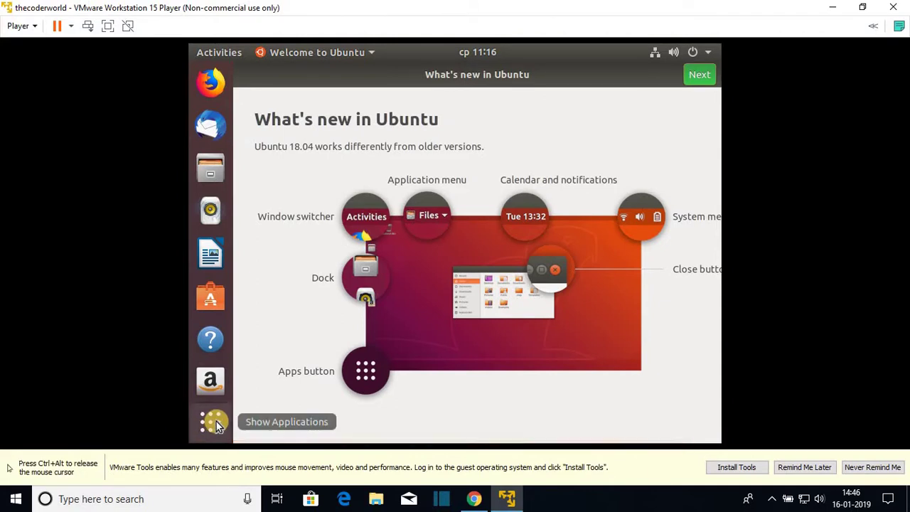
{"action": "left_click", "coordinate": [215, 423]}
Open the Displays page of Ubuntu Settings by searching 'sett' and then 'dis'
{"action": "type", "text": "settl"}
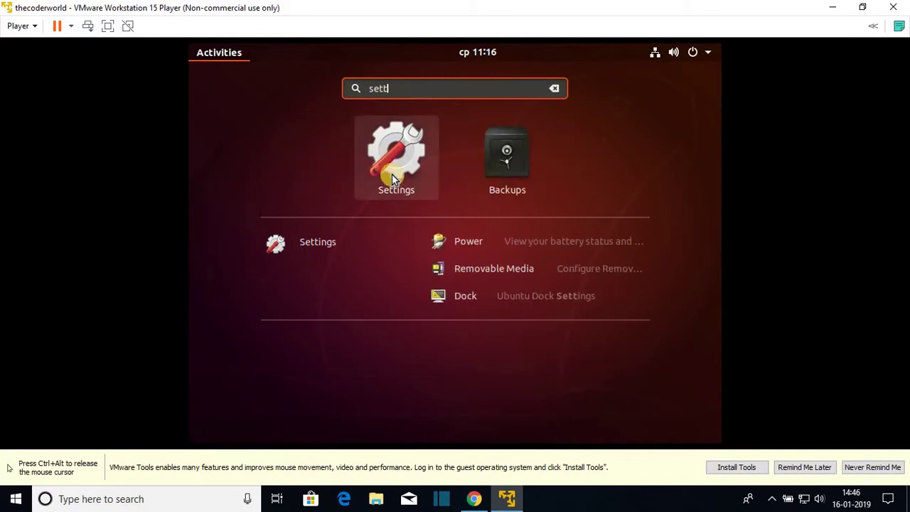
{"action": "left_click", "coordinate": [391, 174]}
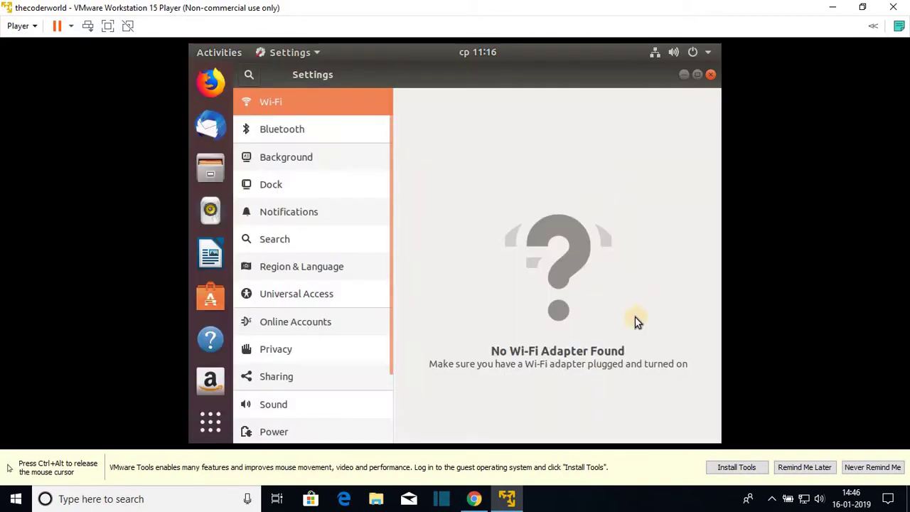
{"action": "left_click", "coordinate": [249, 73]}
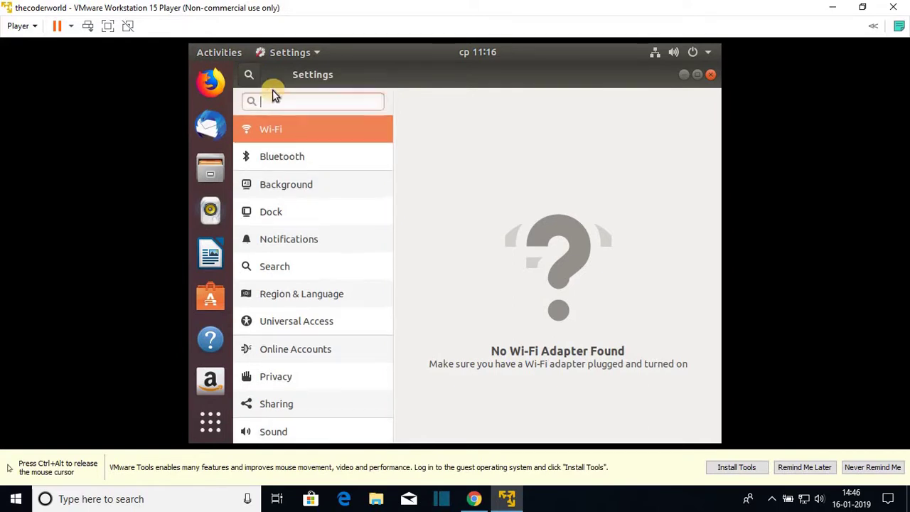
{"action": "type", "text": "dis"}
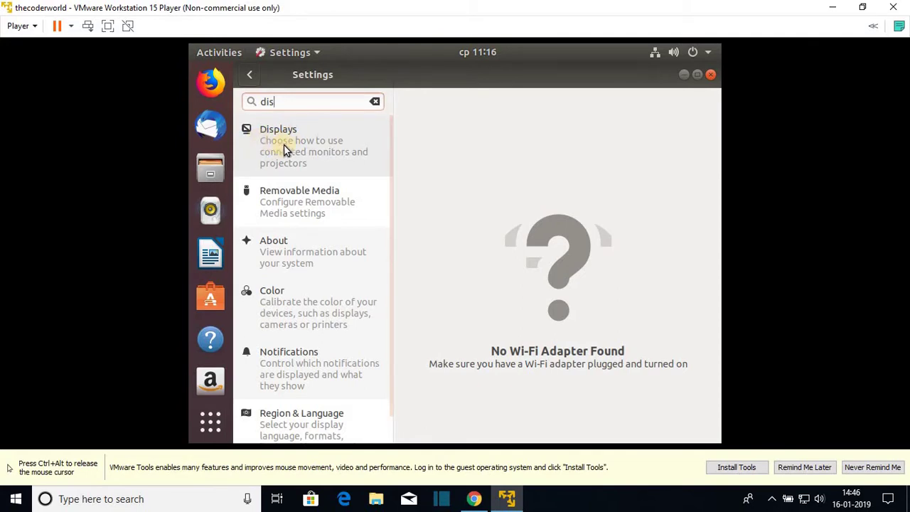
{"action": "left_click", "coordinate": [284, 145]}
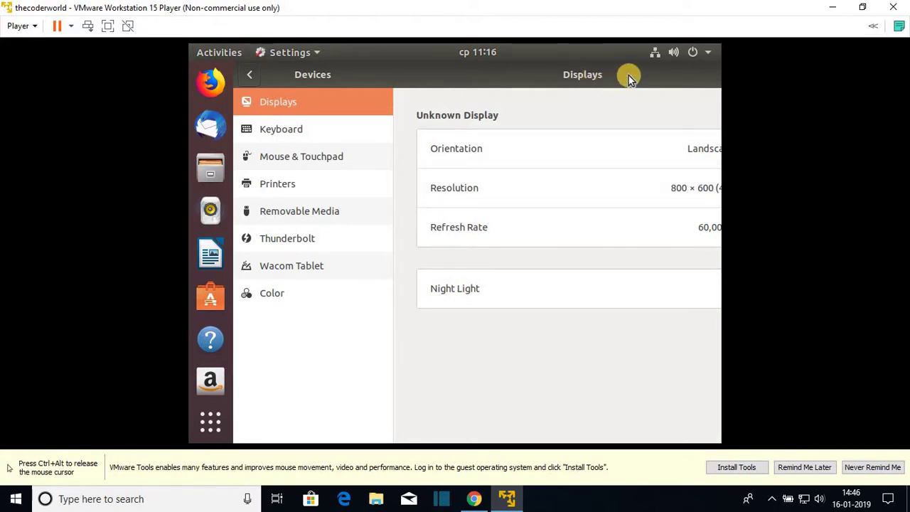
{"action": "left_click_drag", "start_coordinate": [628, 75], "coordinate": [462, 118]}
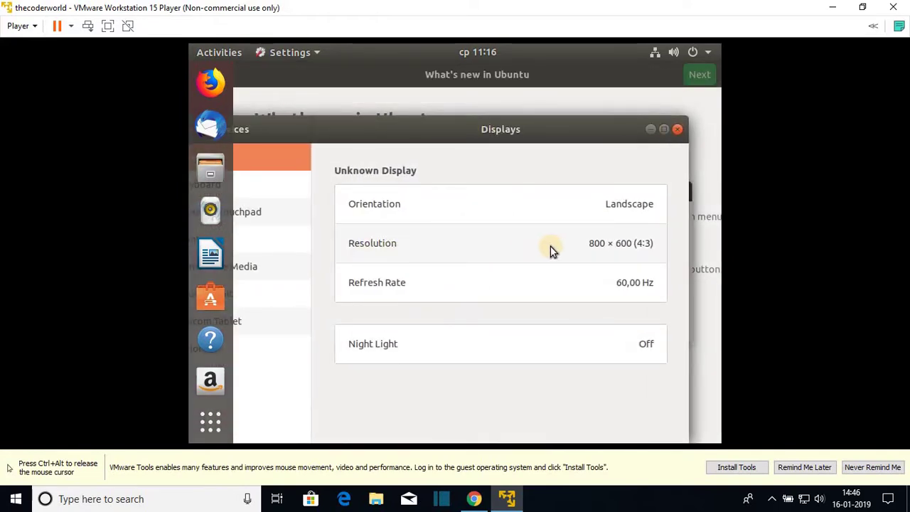
Set the Resolution to 1440 × 900 (16:10) and apply it
{"action": "left_click", "coordinate": [611, 255]}
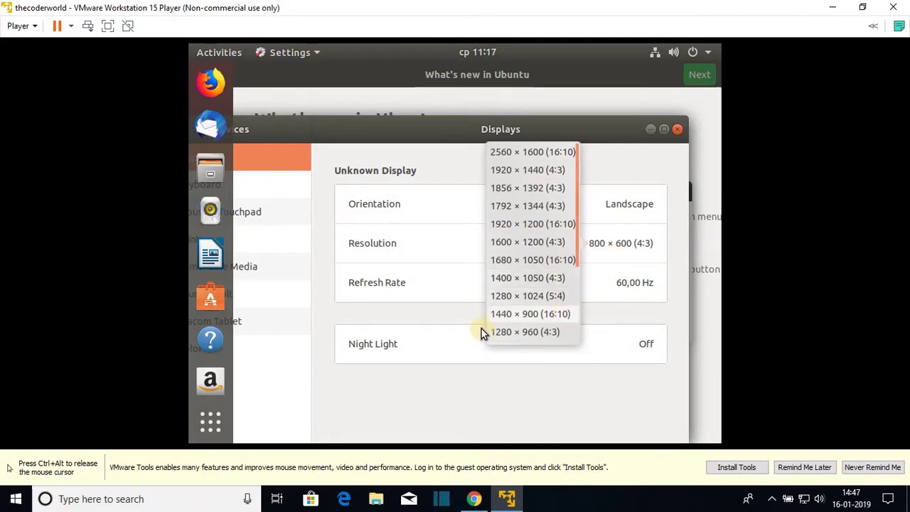
{"action": "left_click", "coordinate": [522, 316]}
{"action": "left_click", "coordinate": [658, 130]}
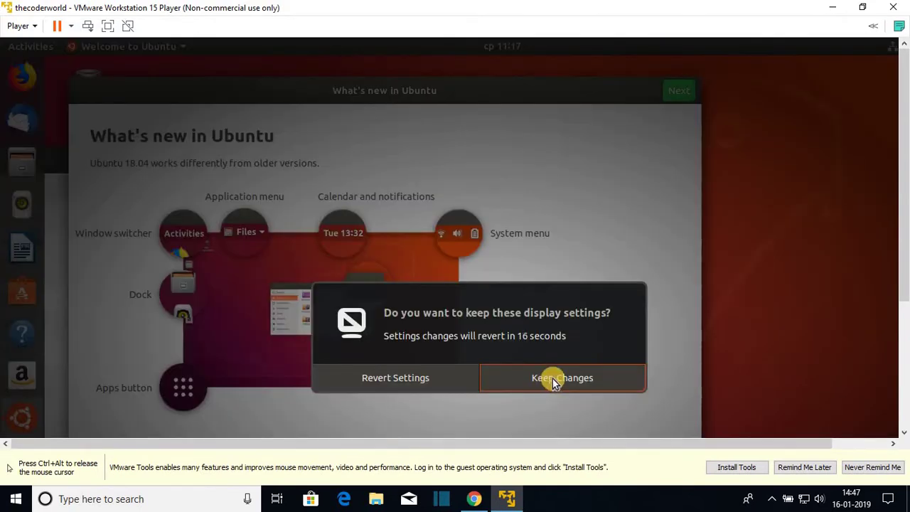
Keep the 1440 × 900 display settings and switch the VM to full screen mode
{"action": "left_click", "coordinate": [554, 379]}
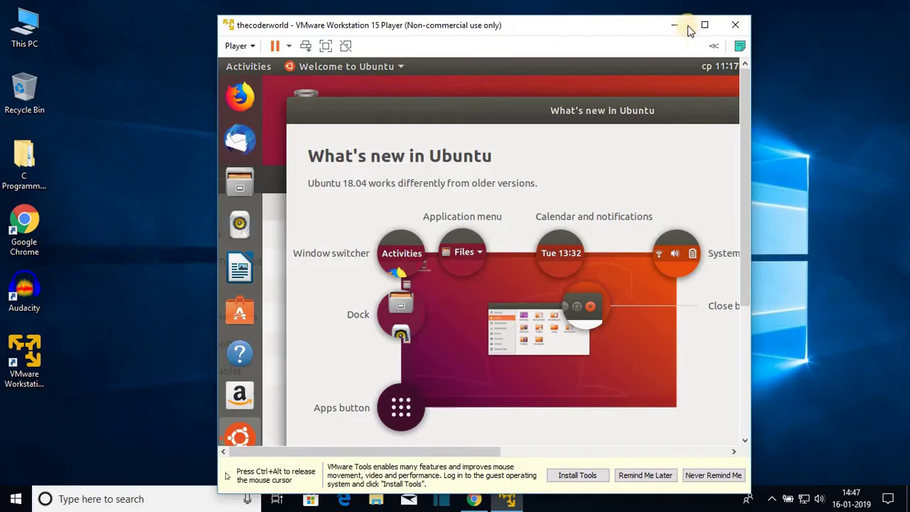
{"action": "left_click", "coordinate": [705, 26]}
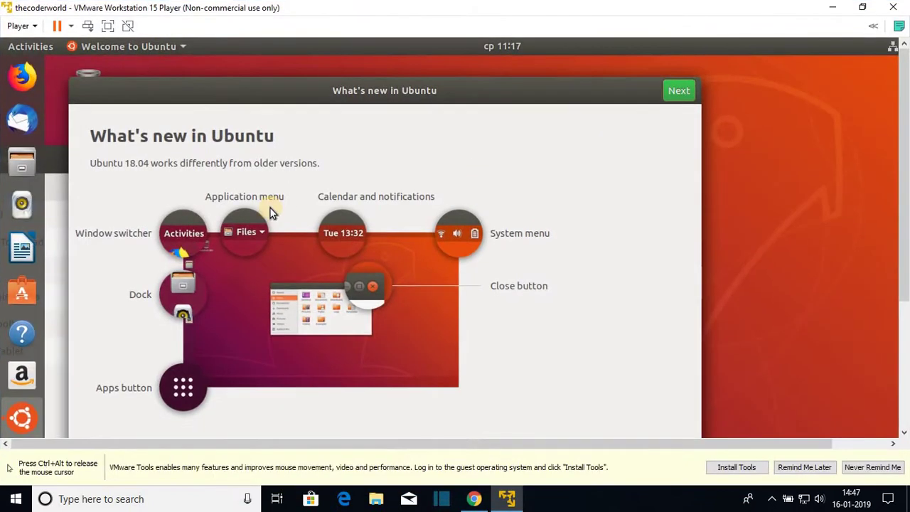
{"action": "key", "text": "ctrl+alt"}
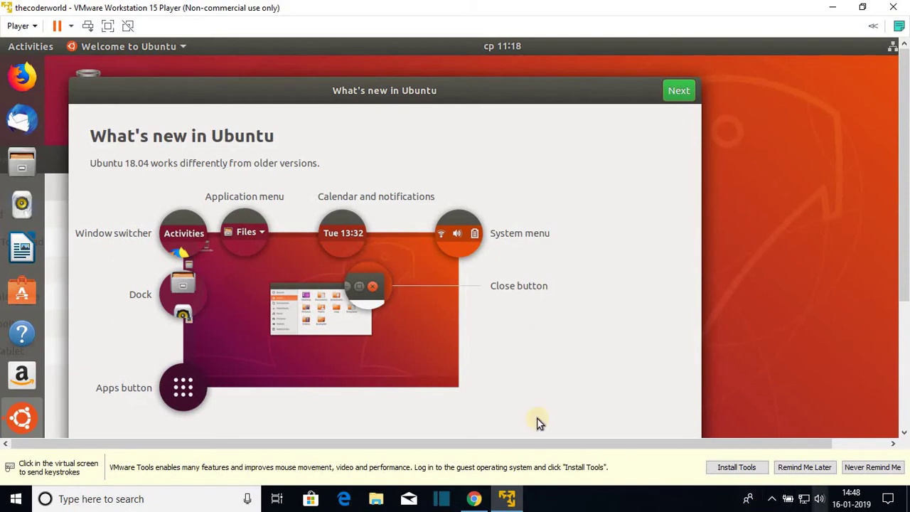
{"action": "left_click", "coordinate": [109, 27]}
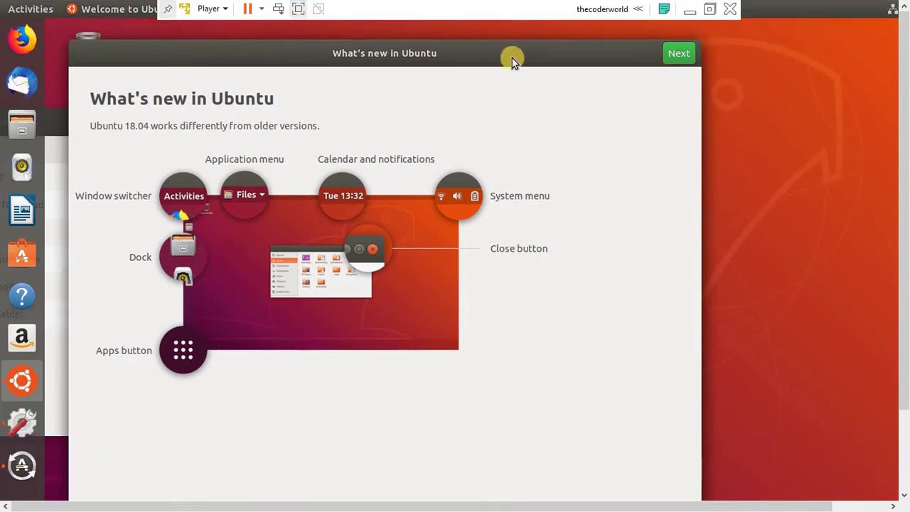
Advance the Ubuntu welcome tour, then open and cancel the Power Off prompt
{"action": "left_click", "coordinate": [677, 56]}
{"action": "left_click", "coordinate": [677, 55]}
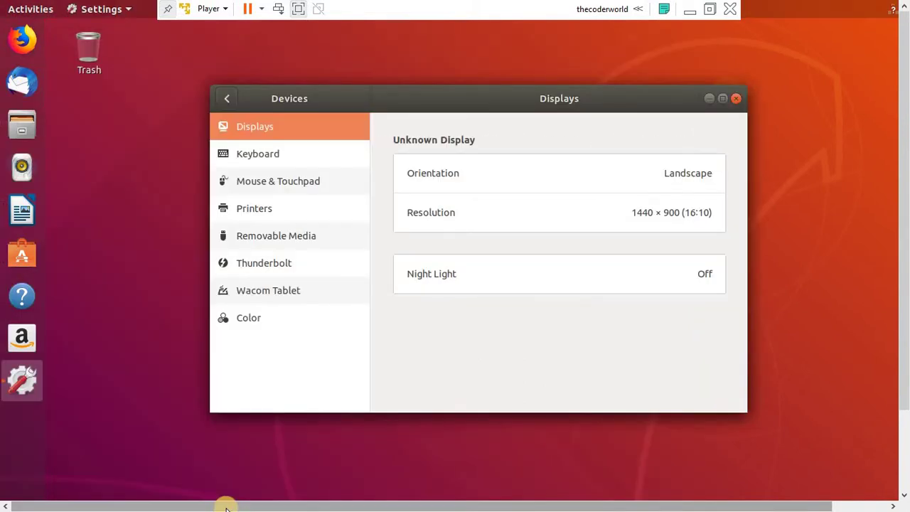
{"action": "left_click_drag", "start_coordinate": [226, 508], "coordinate": [284, 505]}
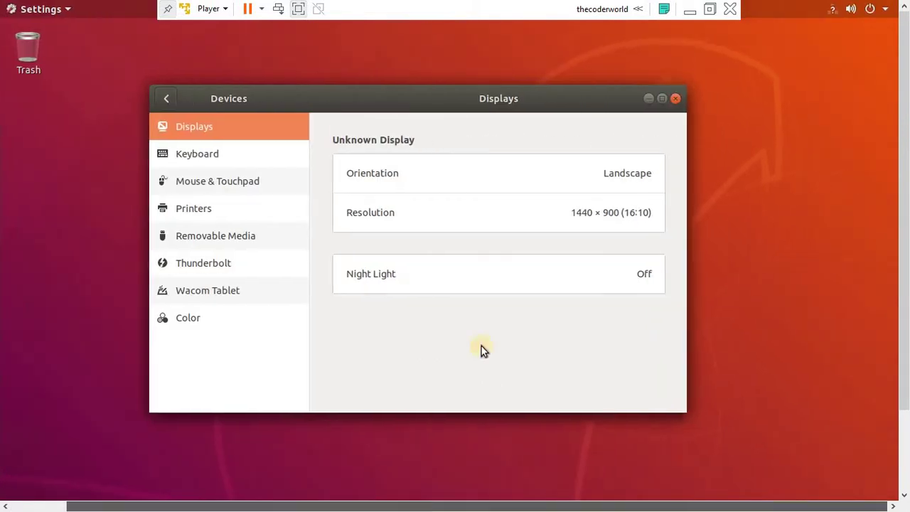
{"action": "left_click", "coordinate": [872, 10]}
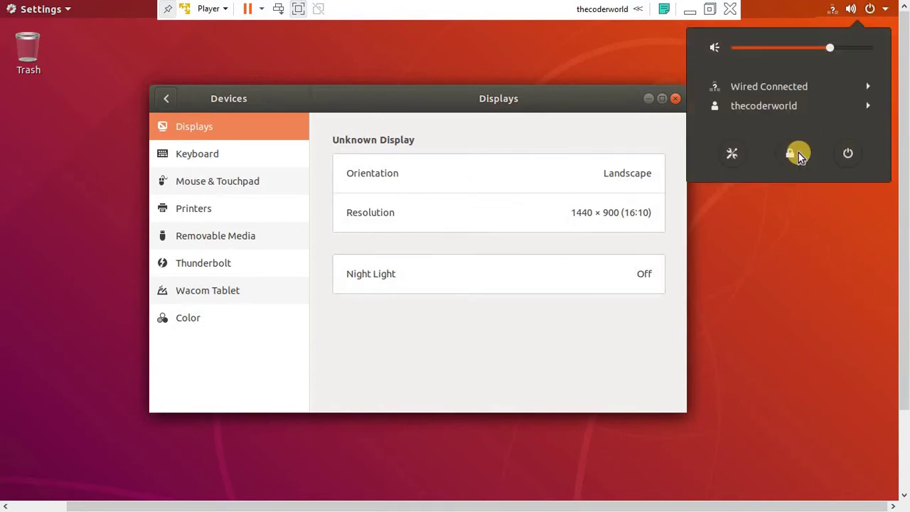
{"action": "left_click", "coordinate": [845, 156]}
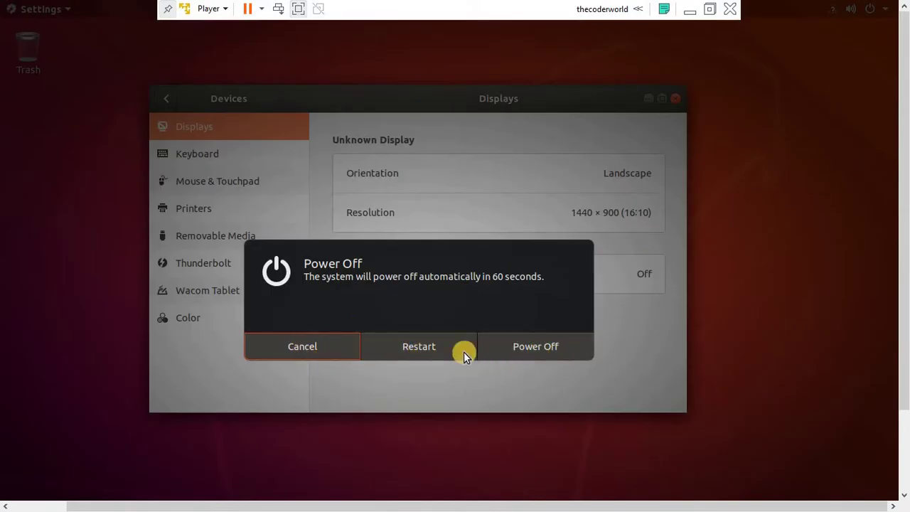
{"action": "key", "text": "Escape"}
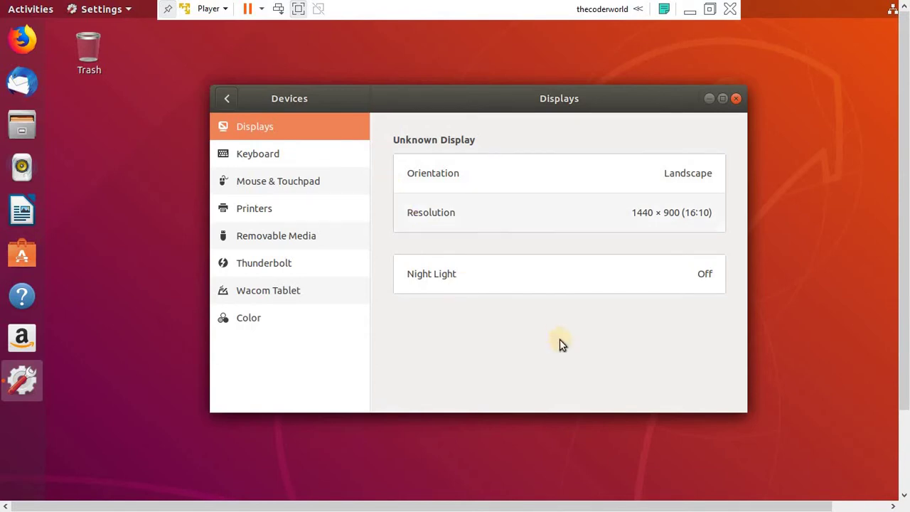
Exit full screen and restore the VMware window on the Windows desktop
{"action": "left_click", "coordinate": [710, 9]}
{"action": "left_click", "coordinate": [863, 8]}
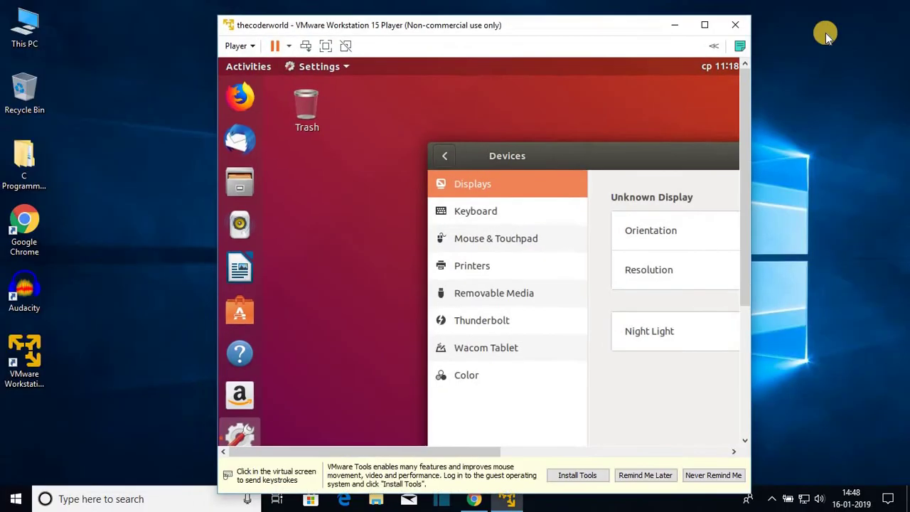
{"action": "left_click", "coordinate": [715, 142]}
{"action": "key", "text": "ctrl+alt"}
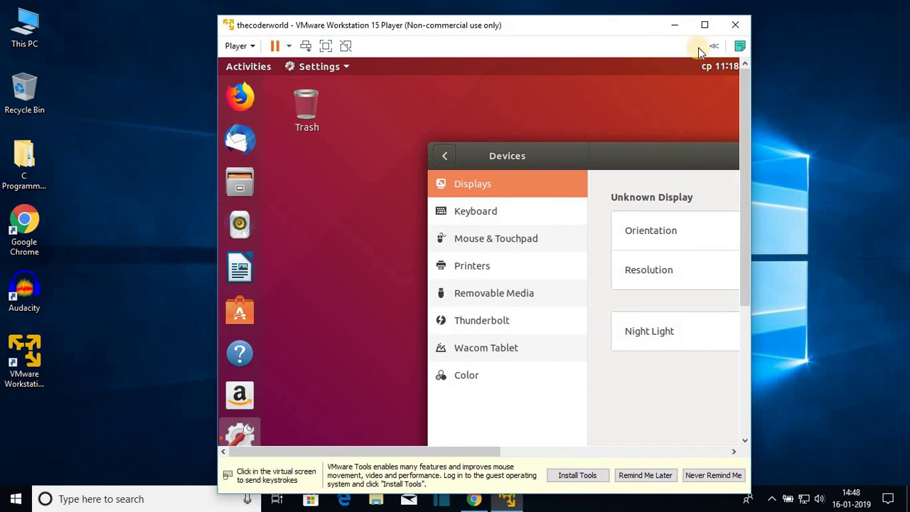